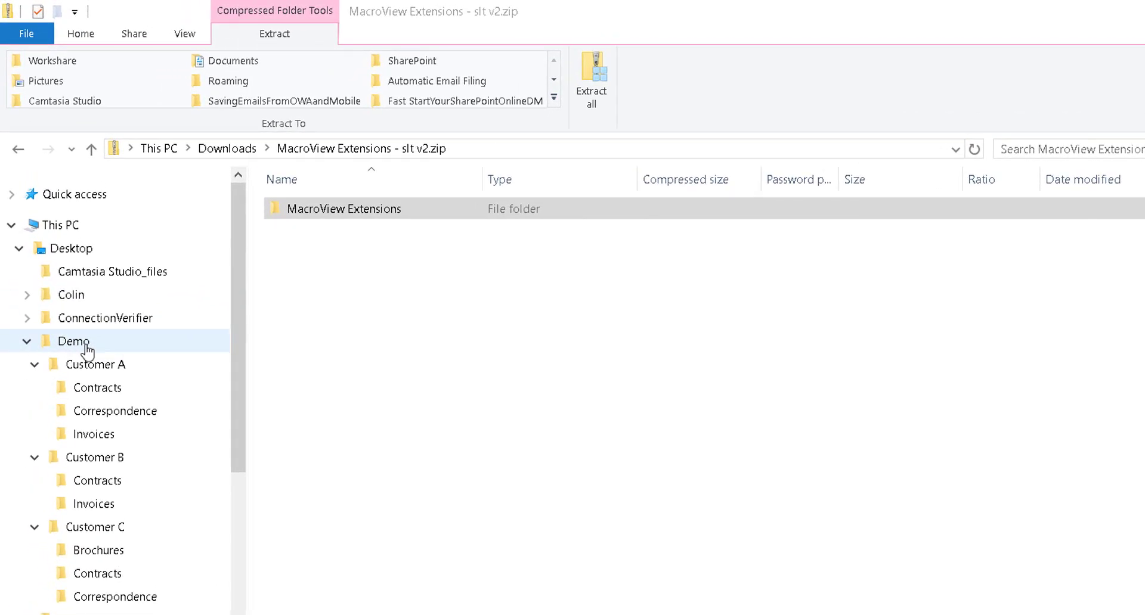
# Browse the existing Demo folder and Customer A's Contracts, Correspondence and Invoices subfolders to review the documents they hold.
pyautogui.click(87, 347)
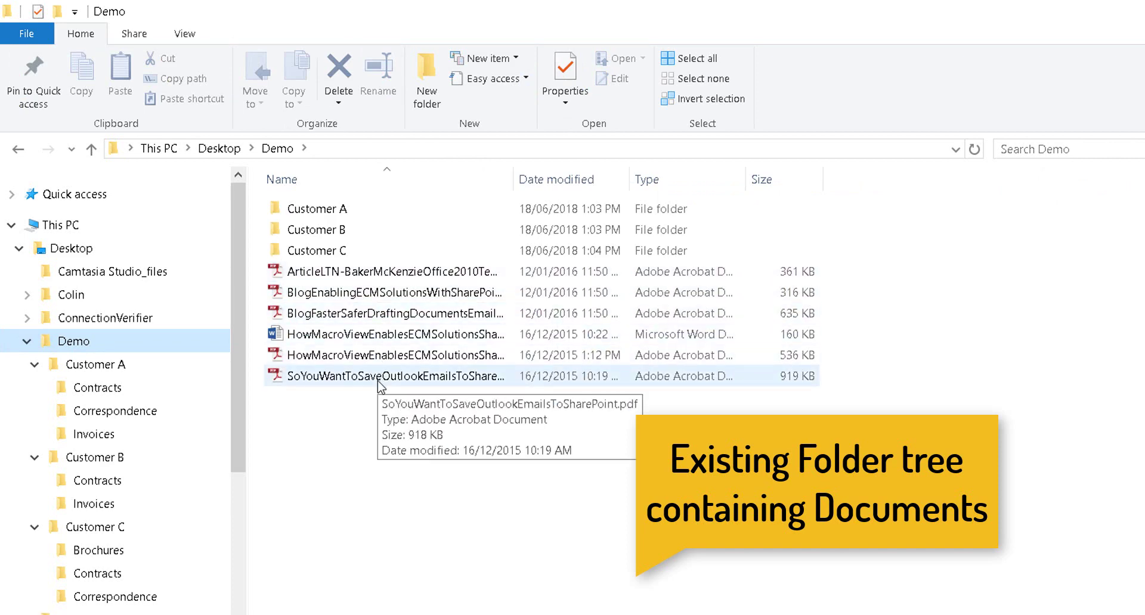
pyautogui.click(84, 393)
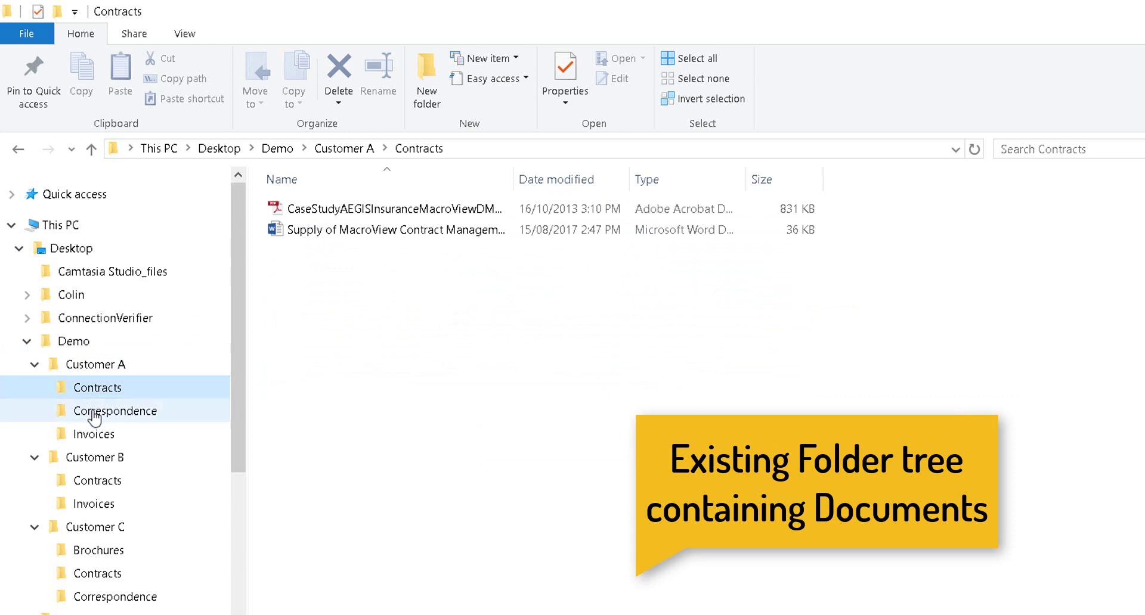
pyautogui.click(94, 416)
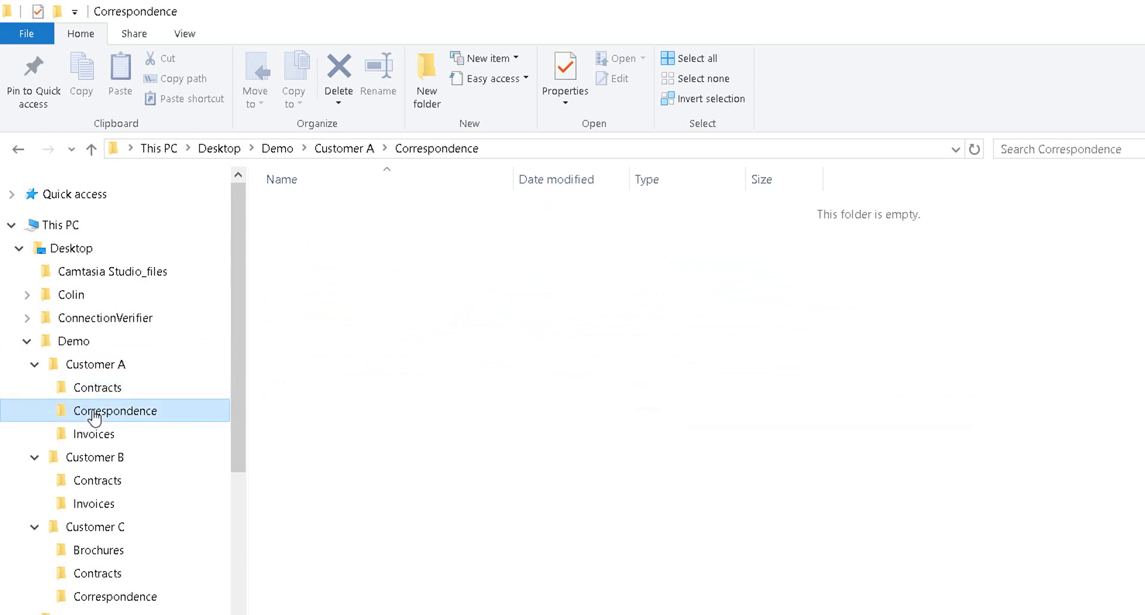
pyautogui.click(109, 438)
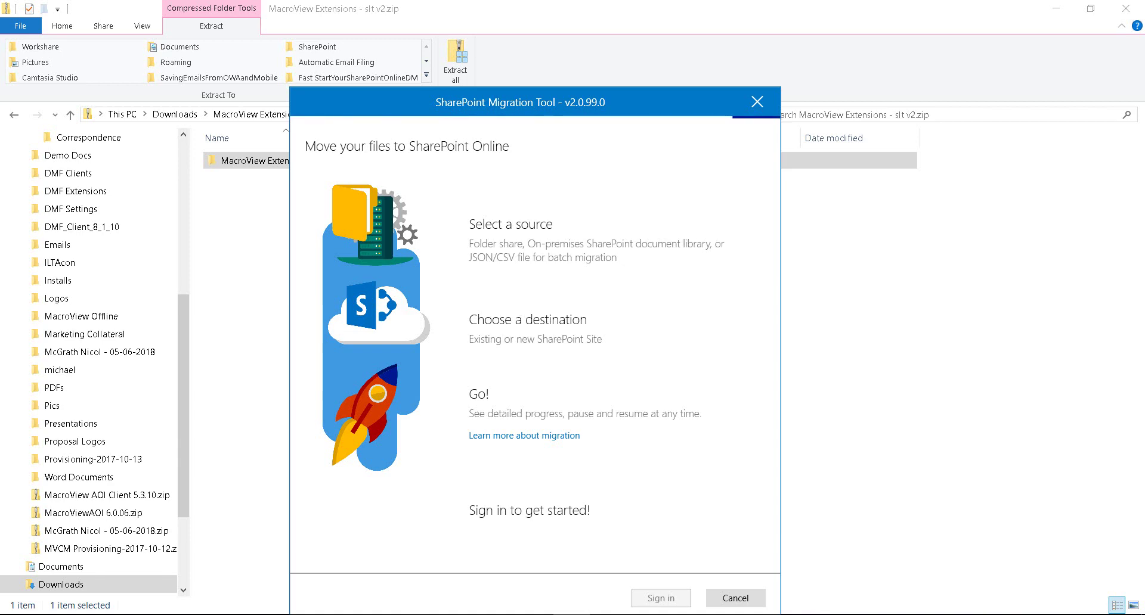
# In the SharePoint Migration Tool, migrate the desktop Demo folder into the Documents library of the docsandemails site.
pyautogui.click(680, 304)
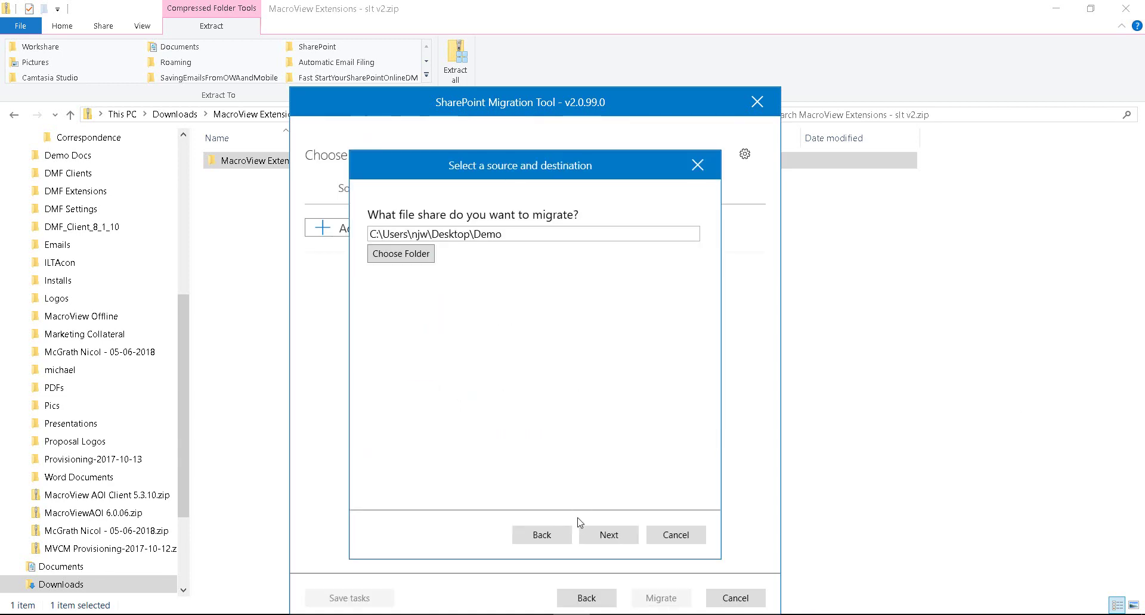
pyautogui.click(609, 535)
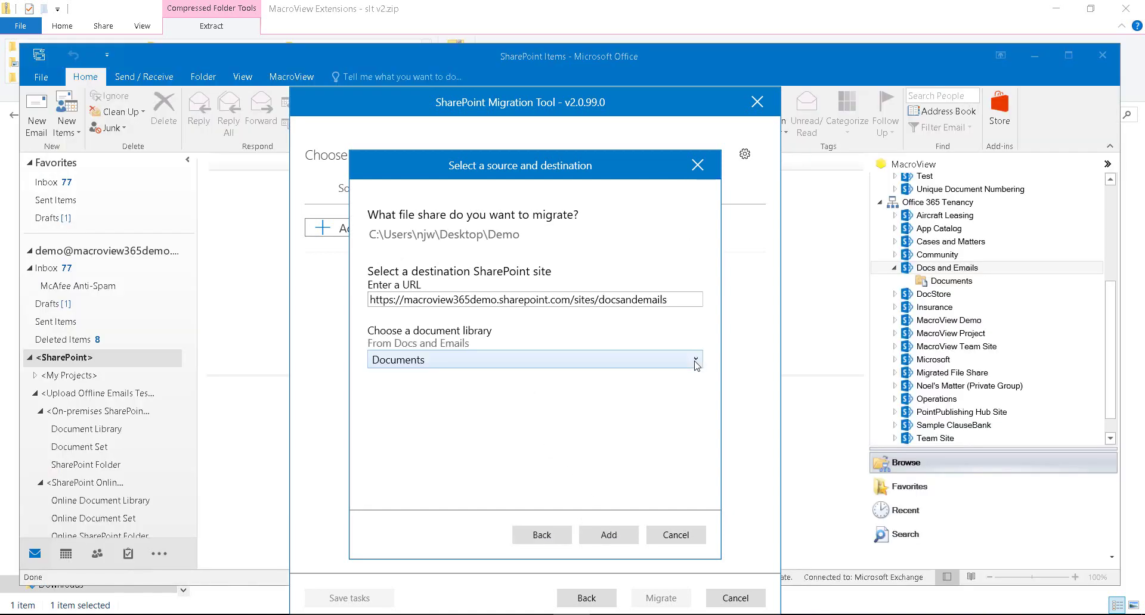
pyautogui.click(695, 360)
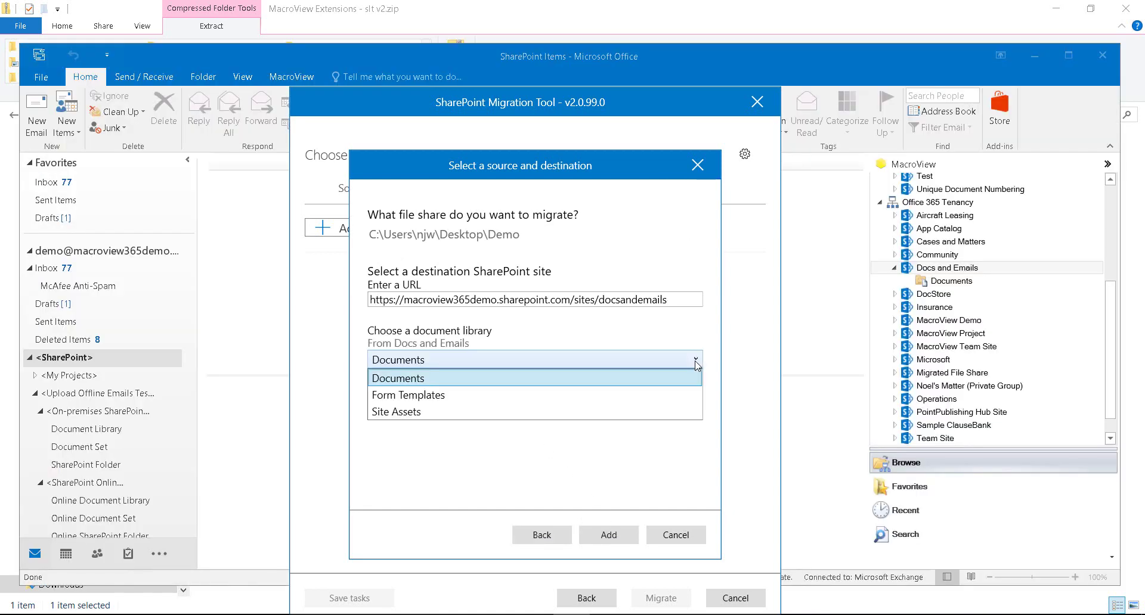
pyautogui.click(411, 386)
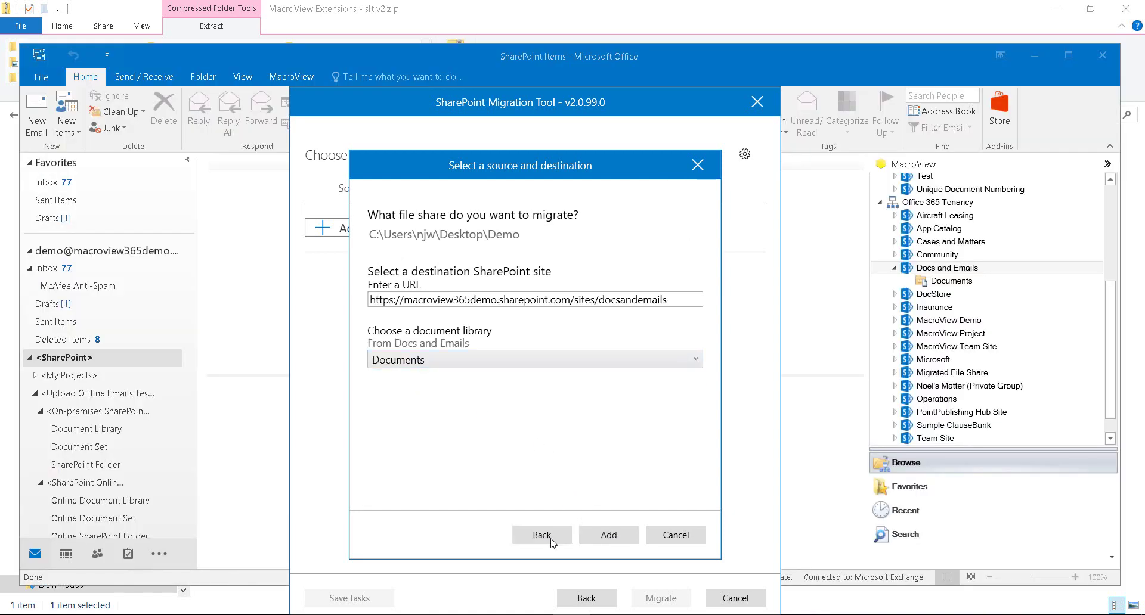
pyautogui.click(610, 536)
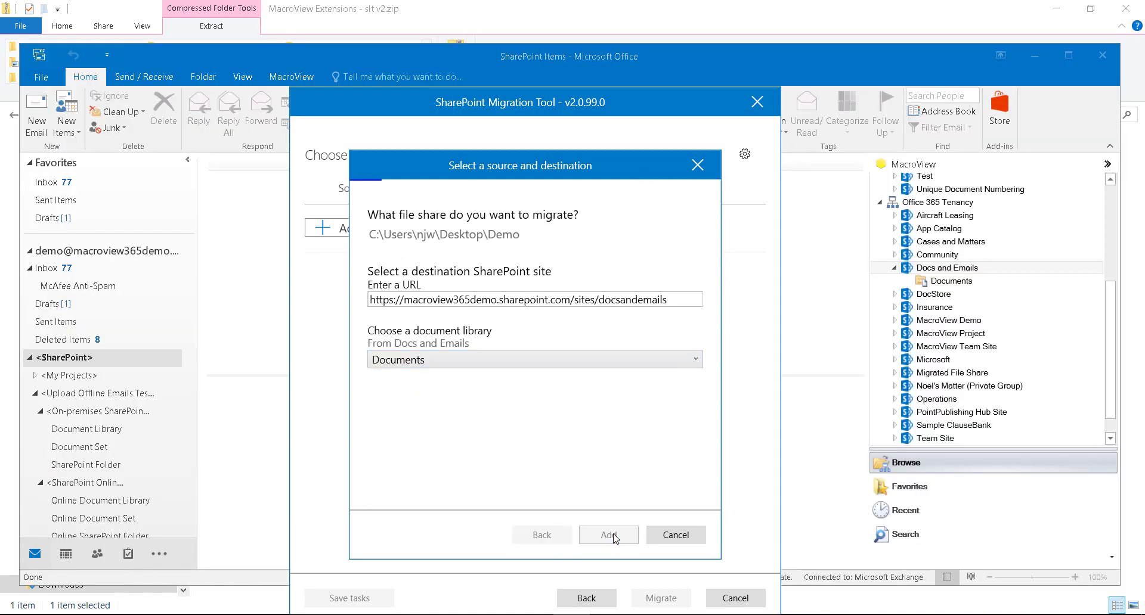
pyautogui.click(662, 601)
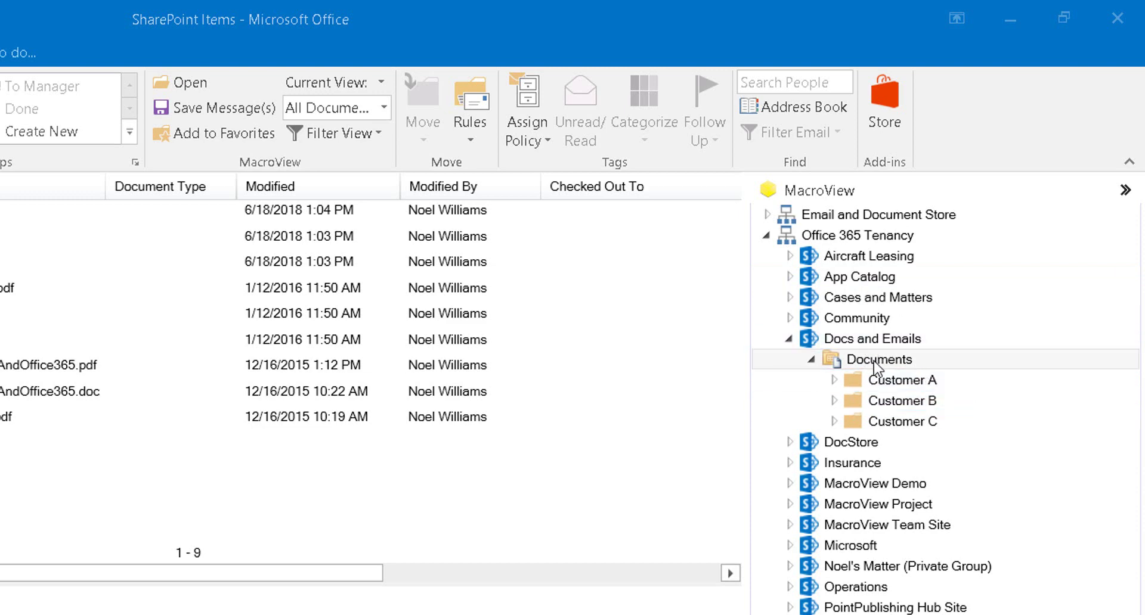
# In Outlook, expand the migrated Customer A folder and list the contents of the Docs and Emails site's Documents library.
pyautogui.click(855, 383)
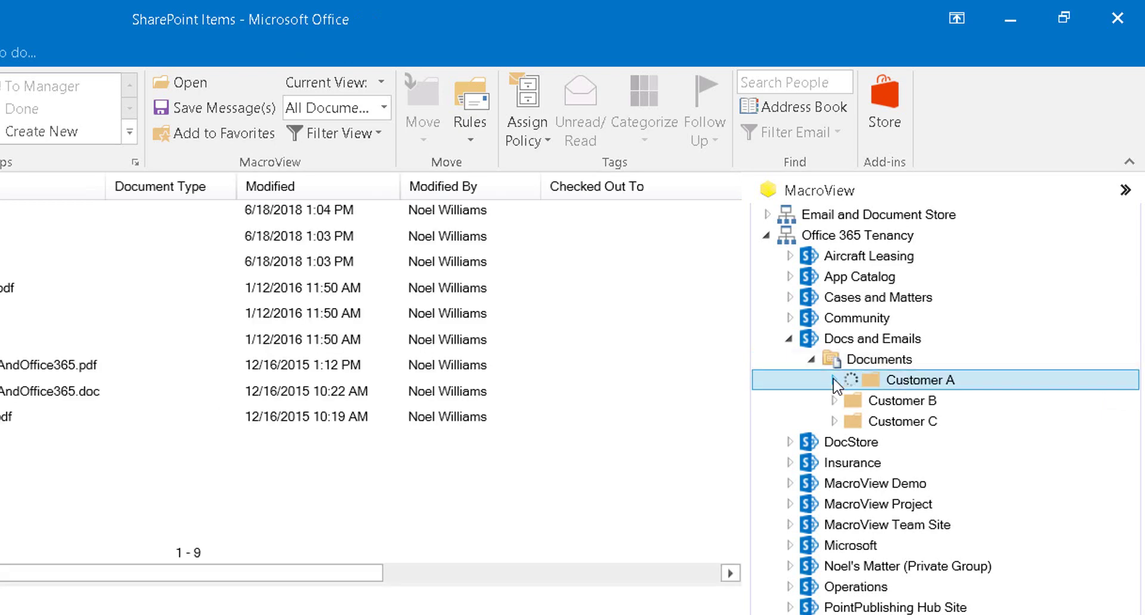
pyautogui.click(833, 380)
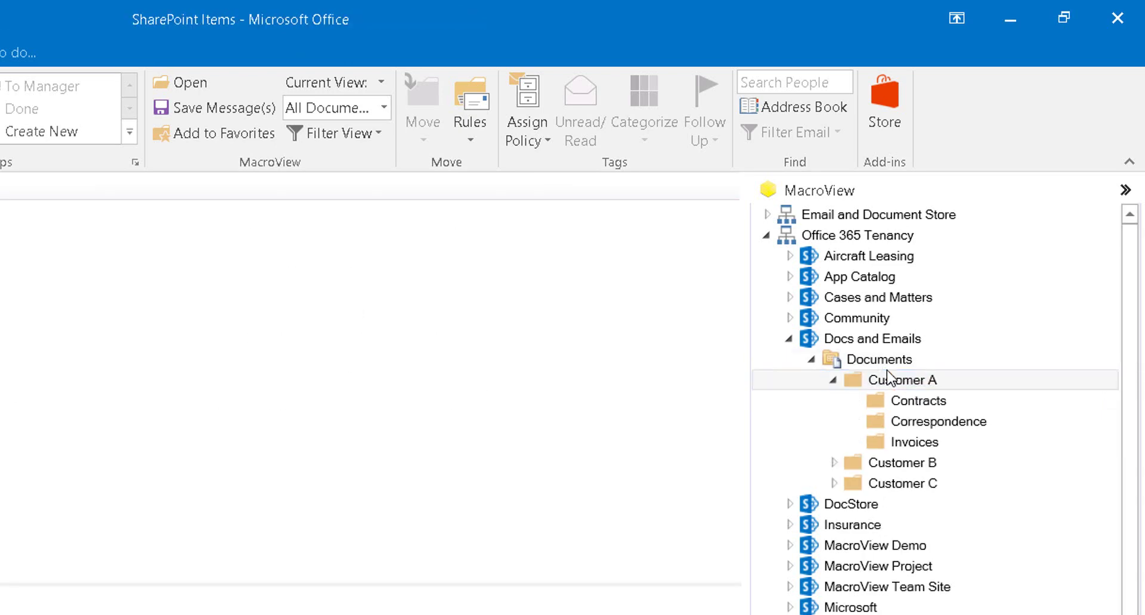
pyautogui.click(907, 359)
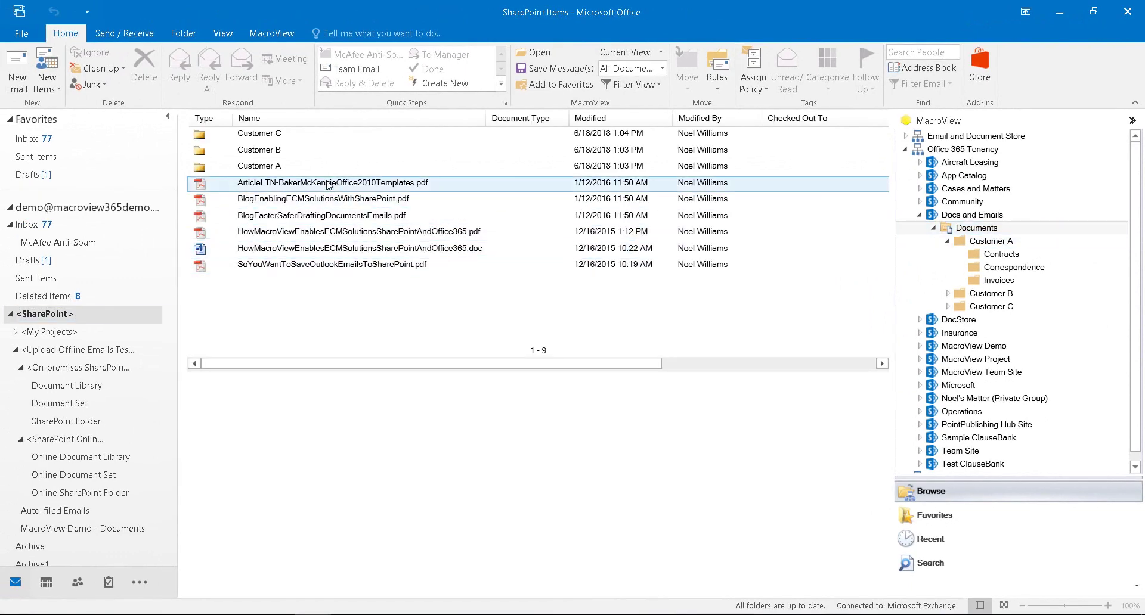
# Preview the contract document "Supply of MacroView Contract Management.docx" and the AEGIS case study PDF in Customer A's Contracts folder.
pyautogui.click(1002, 257)
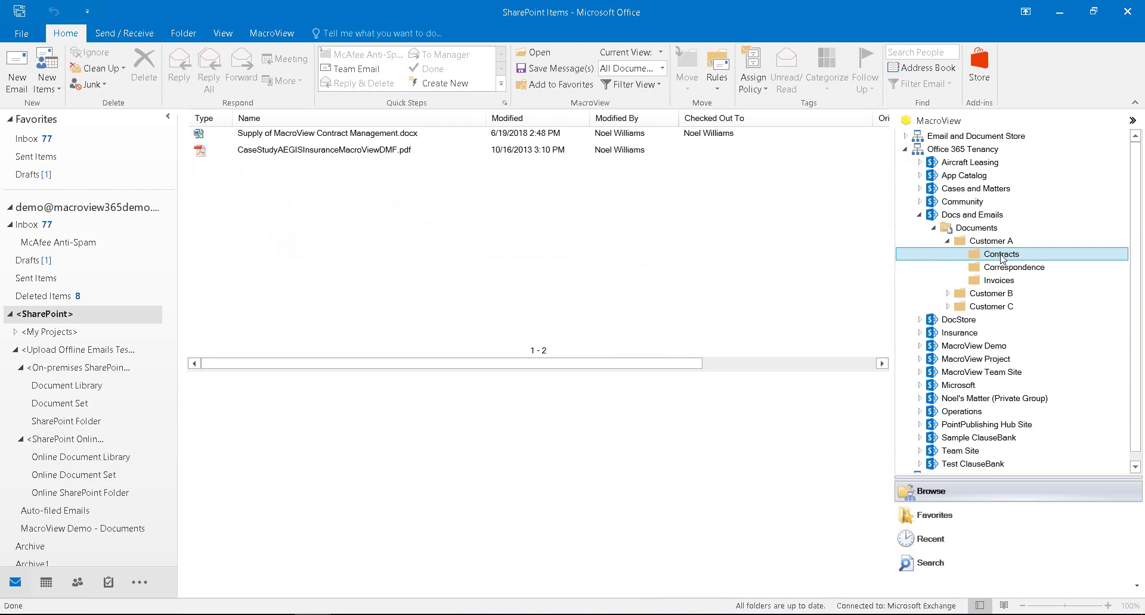
pyautogui.click(300, 136)
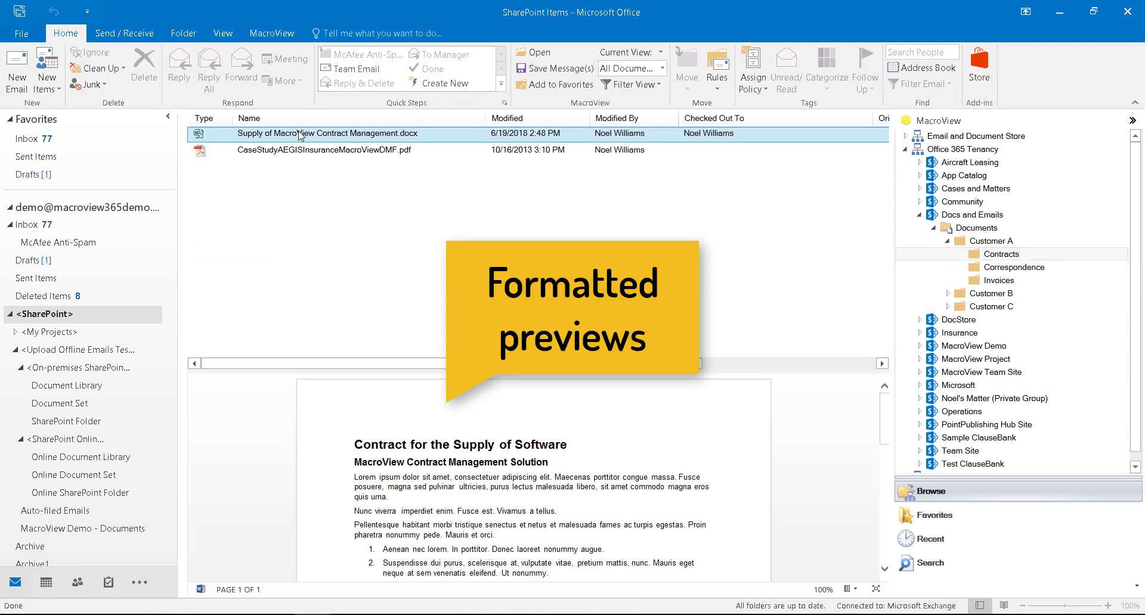
pyautogui.click(313, 154)
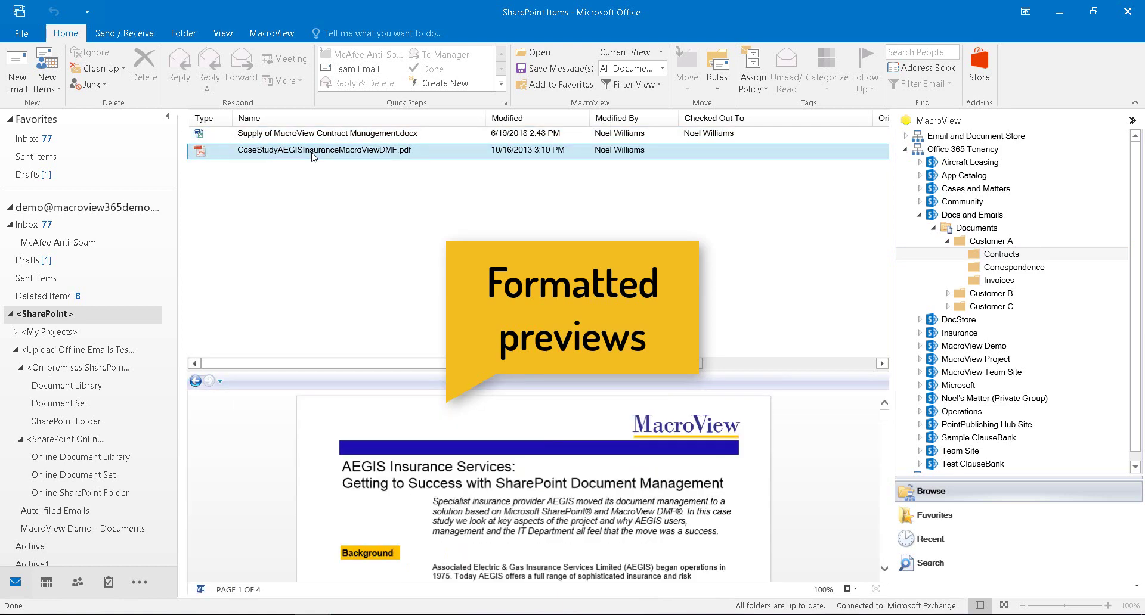
# Save the inbox email "RE: Person or Group default to current user customisation" to Customer A's Correspondence folder.
pyautogui.click(10, 120)
pyautogui.click(31, 170)
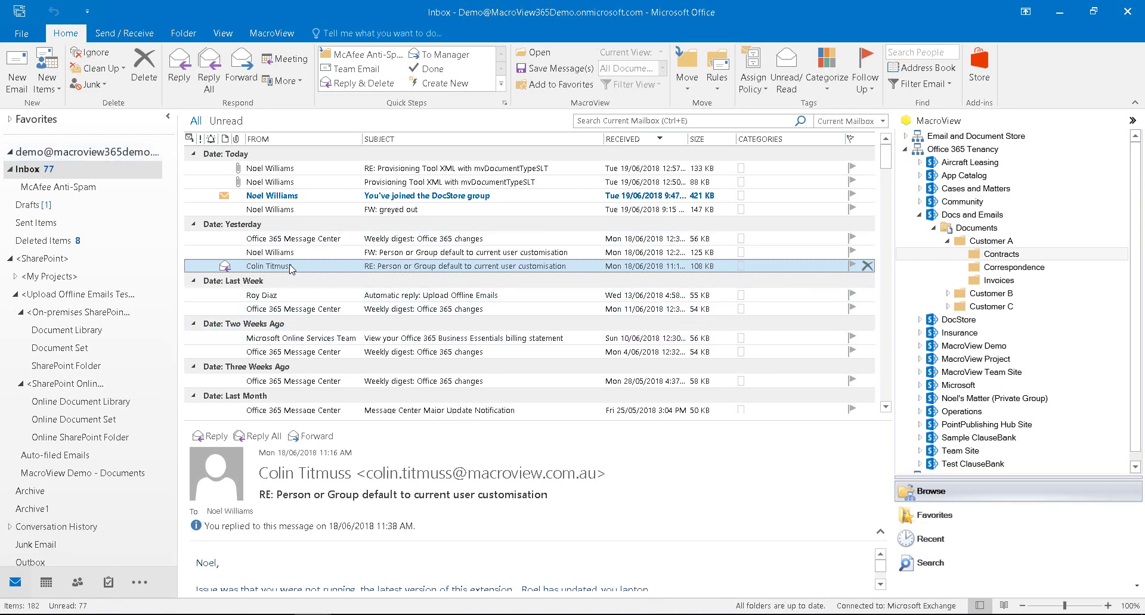
pyautogui.moveTo(292, 269); pyautogui.dragTo(1023, 273)
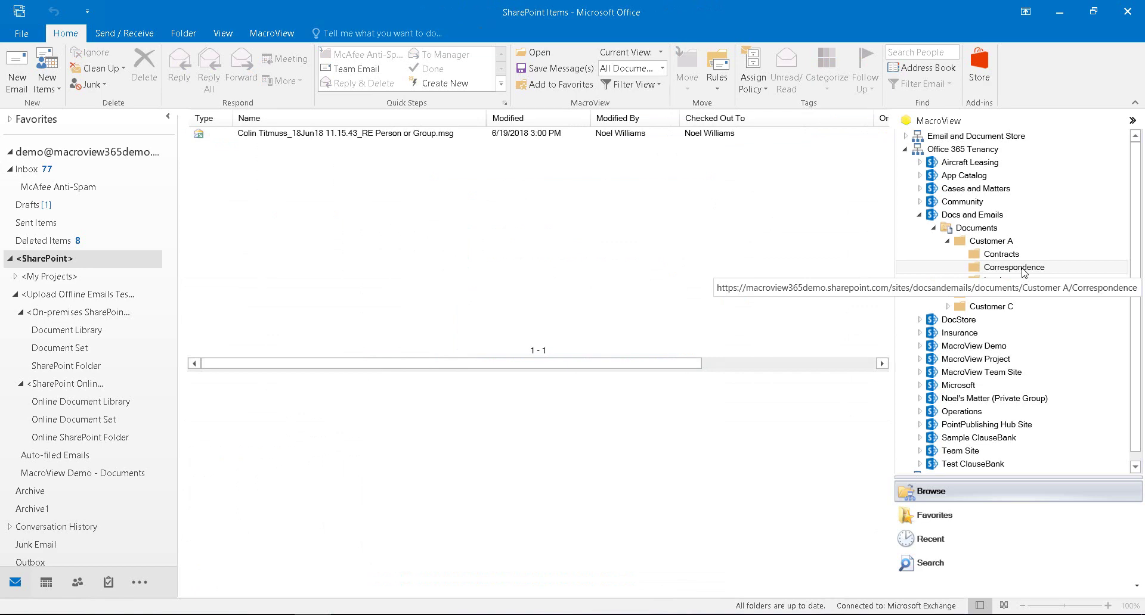
# Preview the email saved in the Correspondence folder and show the folder in the Email Messages view.
pyautogui.click(367, 136)
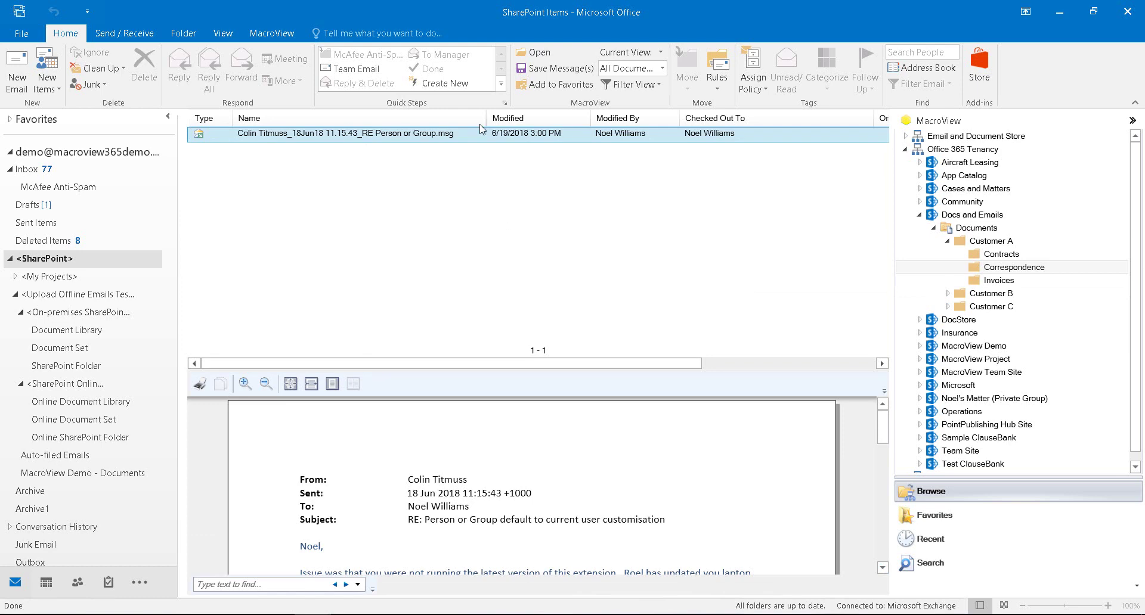
pyautogui.click(662, 68)
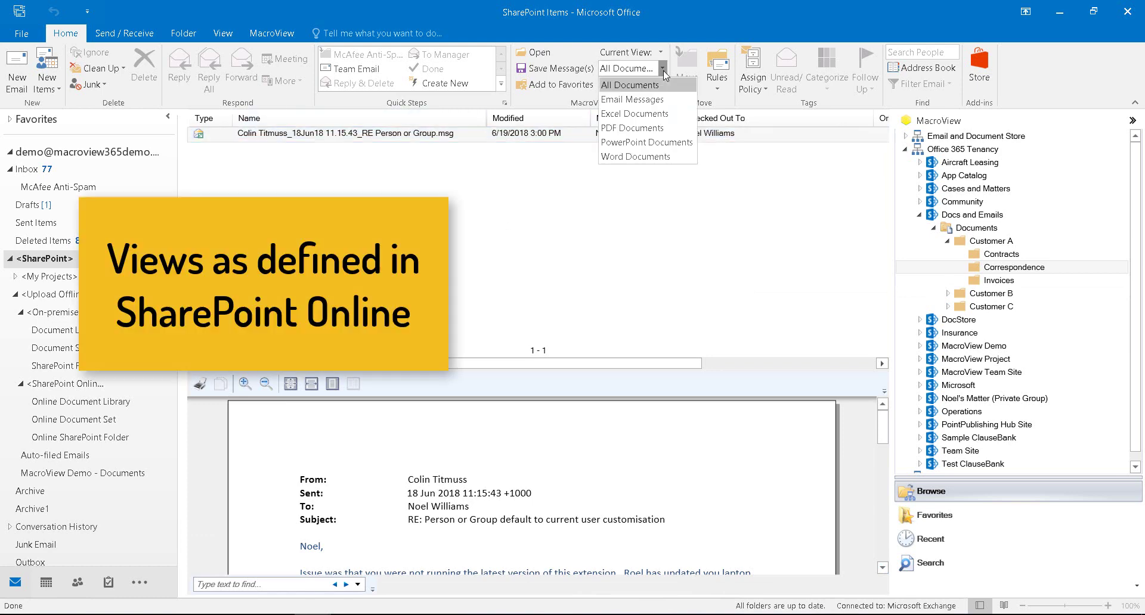
pyautogui.click(642, 100)
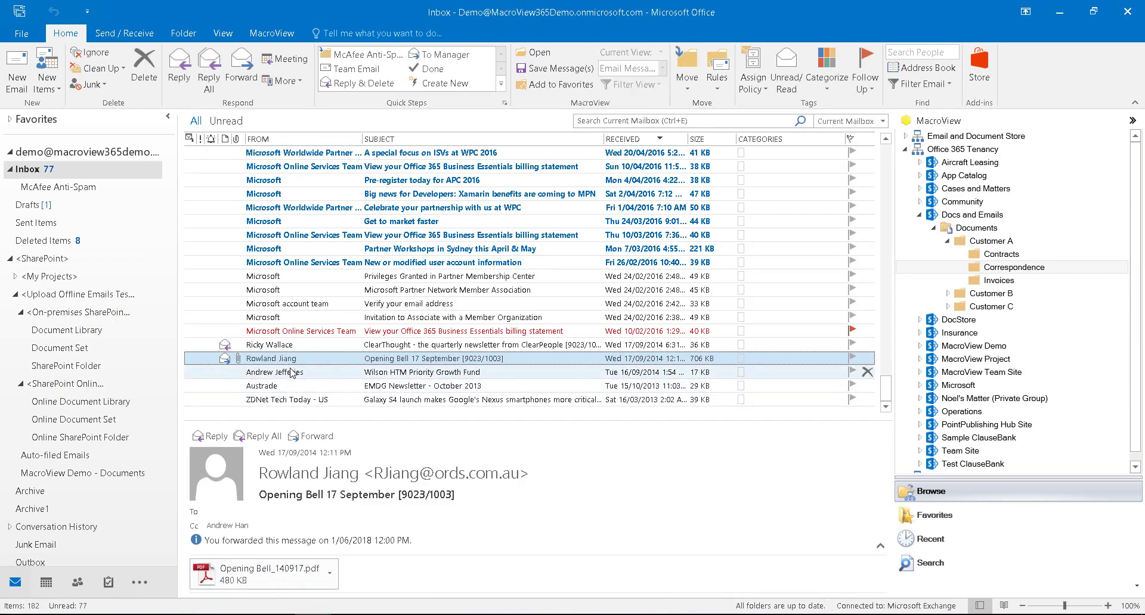
# Save the "Opening Bell 17 September [9023/1003]" email to Customer A's Correspondence folder and preview its separately saved PDF attachment and message.
pyautogui.moveTo(291, 360); pyautogui.dragTo(1004, 273)
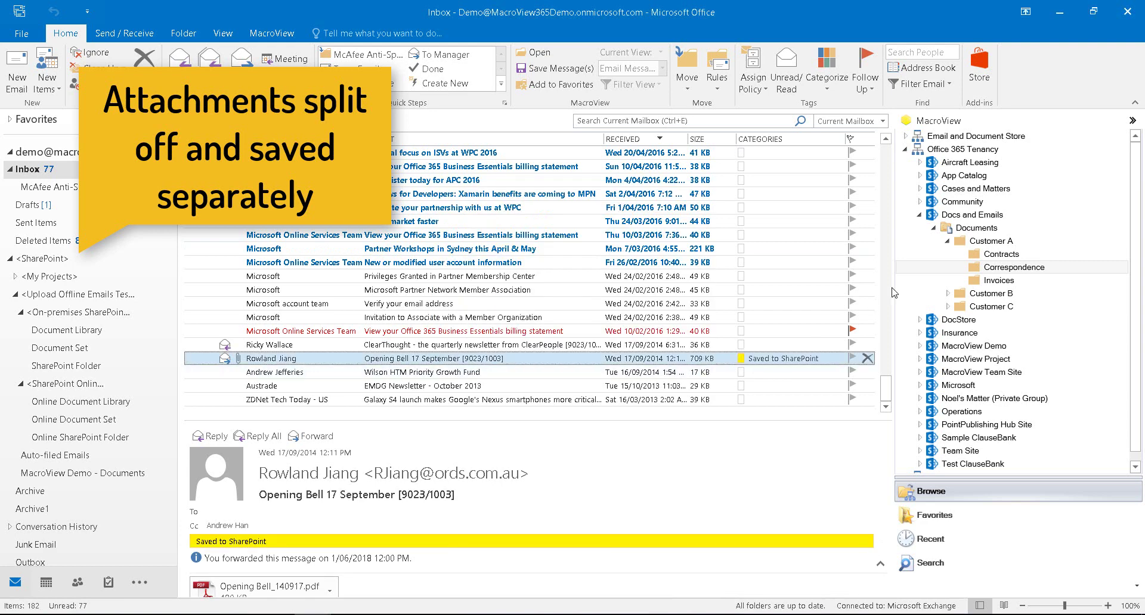
pyautogui.click(1011, 269)
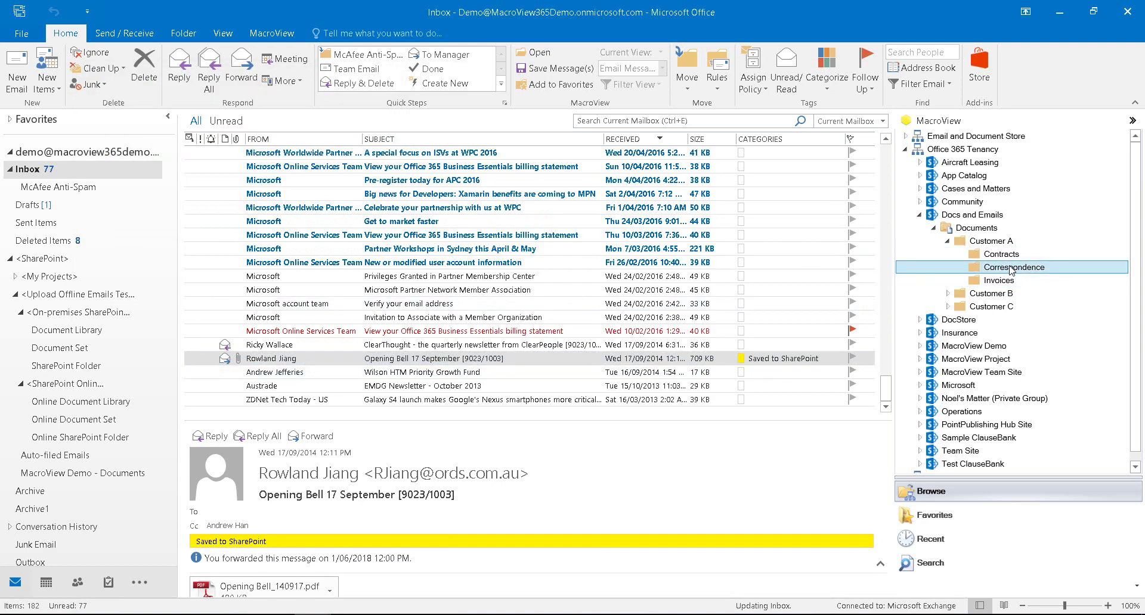
pyautogui.click(278, 137)
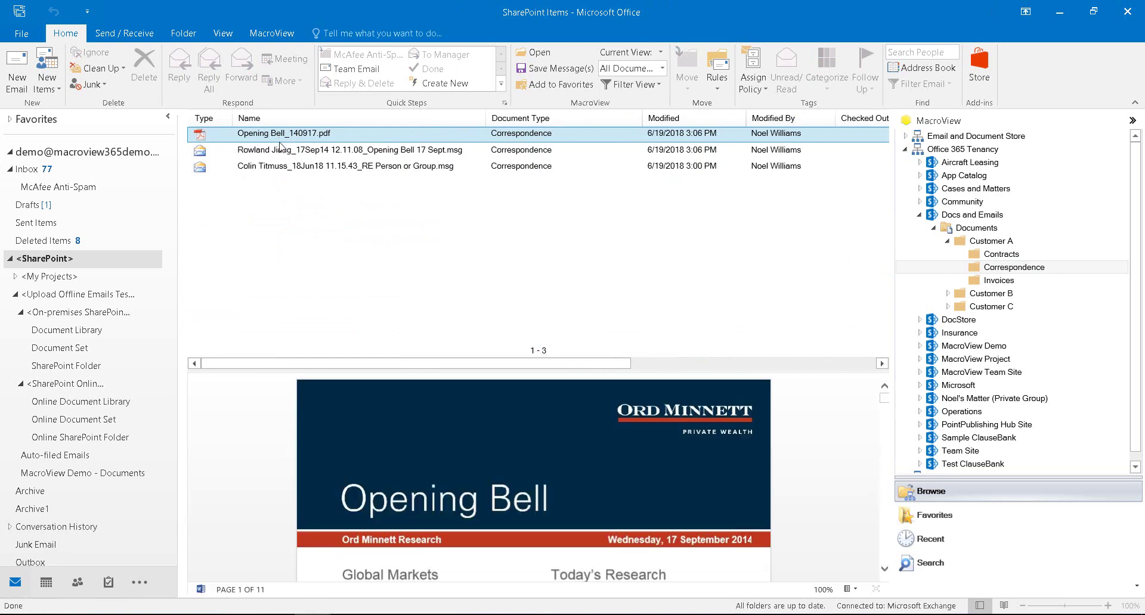
pyautogui.click(280, 156)
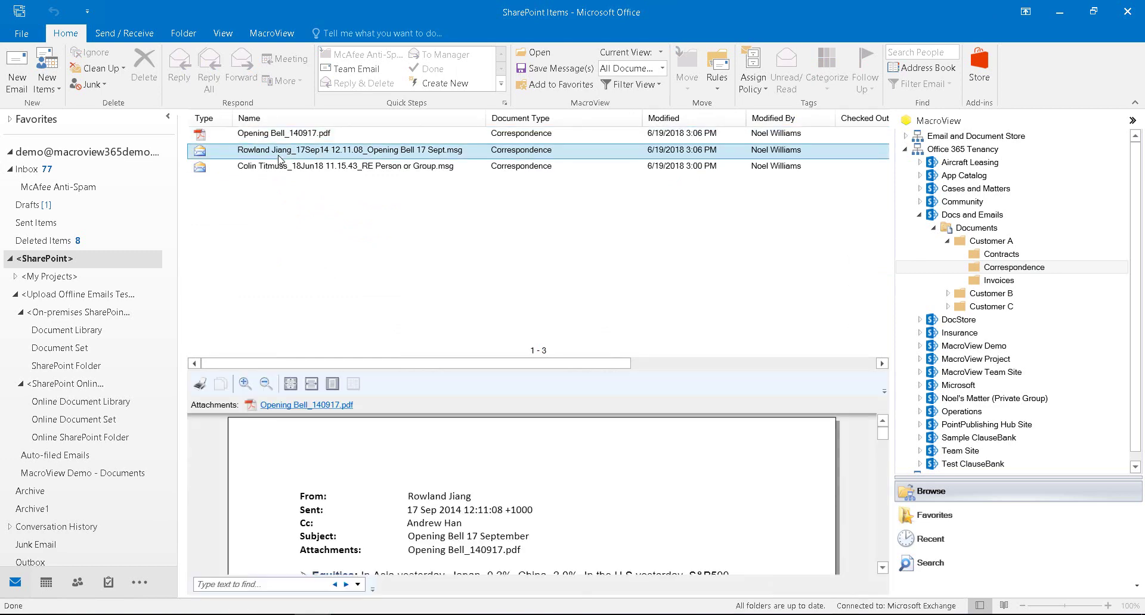
# Switch the Correspondence folder to the Email Messages view and widen the Subject column to fit the full Opening Bell subject.
pyautogui.click(662, 68)
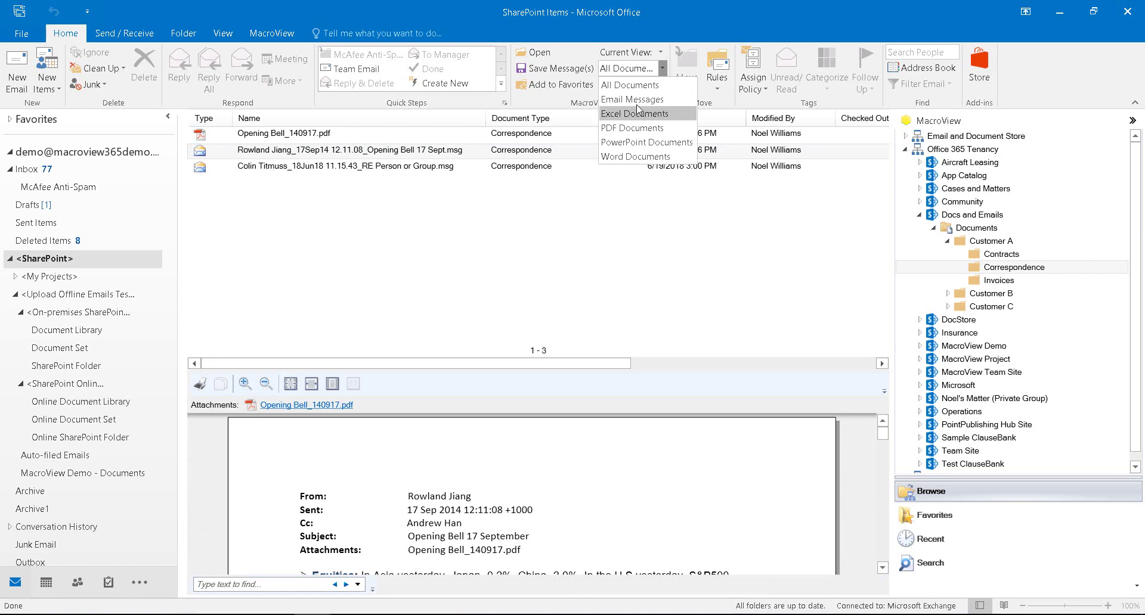
pyautogui.click(633, 100)
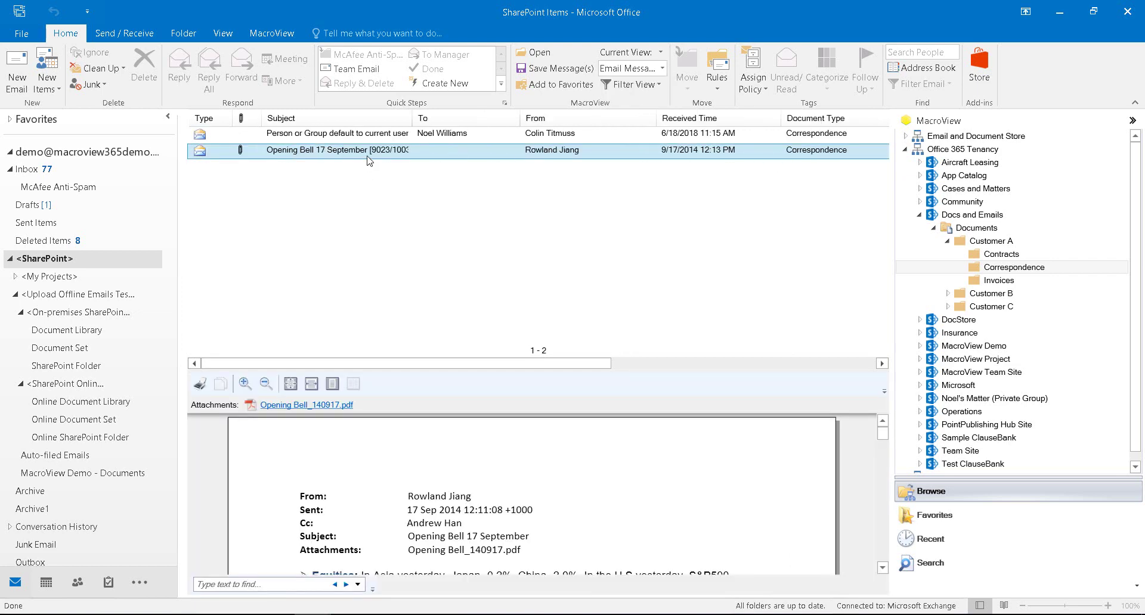
pyautogui.moveTo(412, 118); pyautogui.dragTo(436, 118)
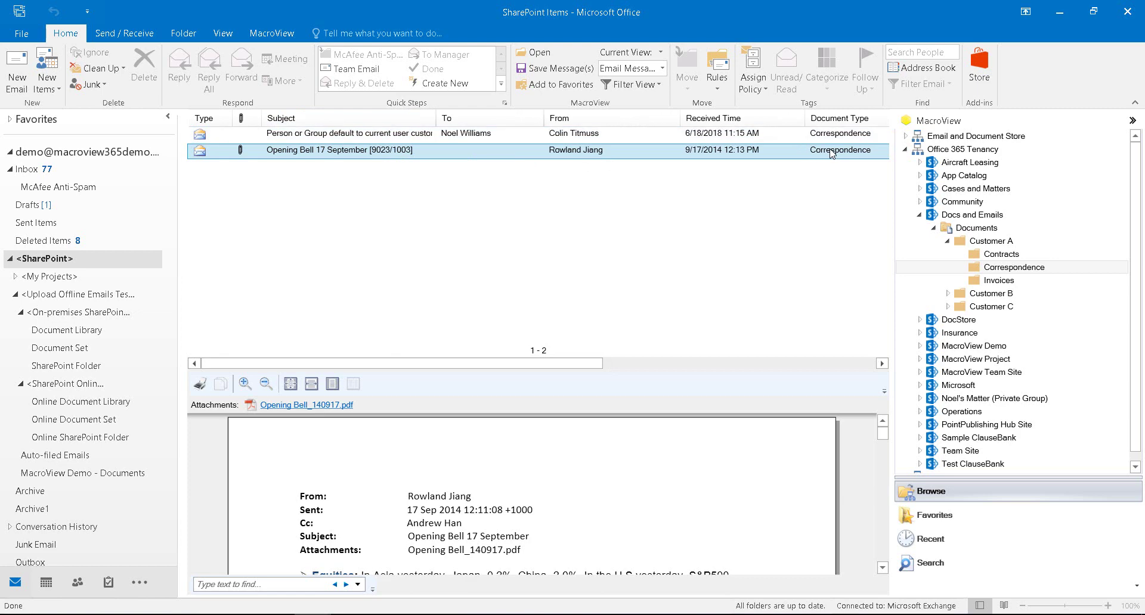
# Open the saved "Opening Bell 17 September" email from the Correspondence folder to read it, and close it again.
pyautogui.rightClick(417, 153)
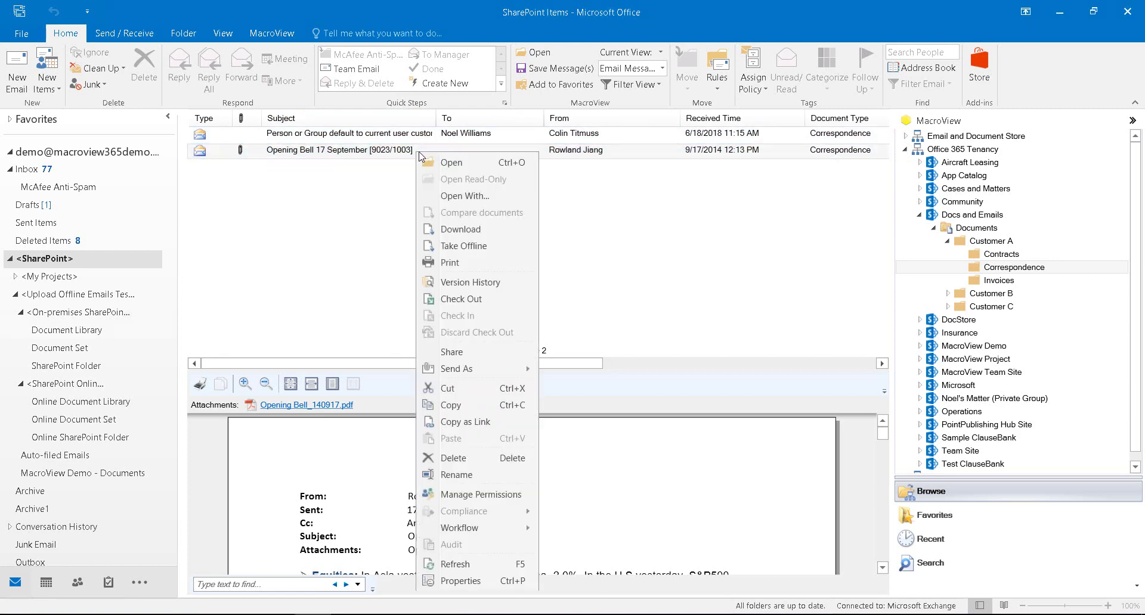
pyautogui.click(451, 163)
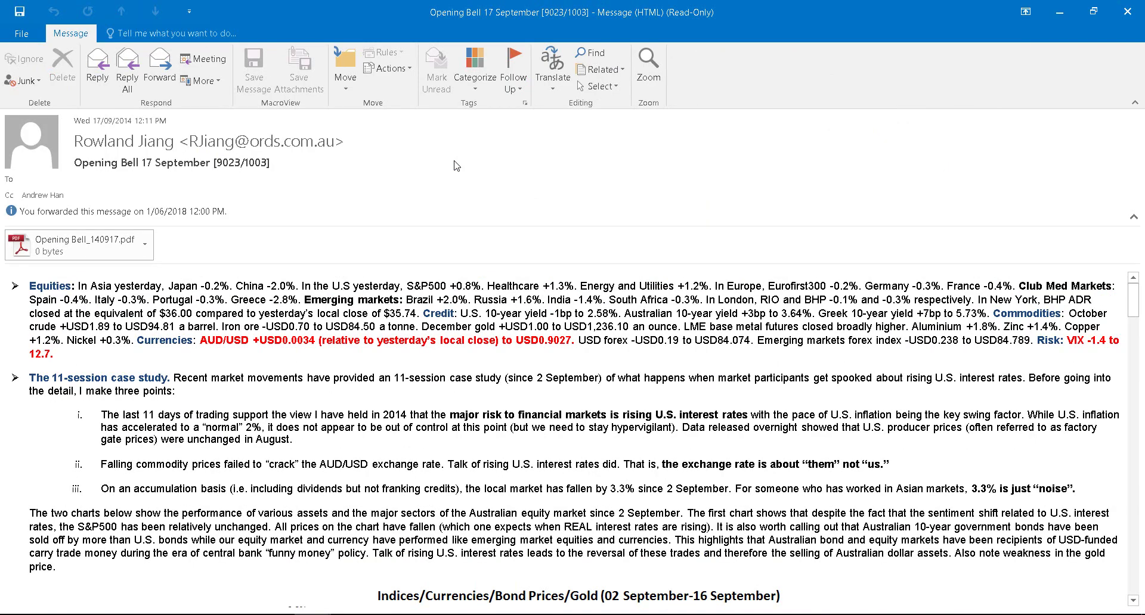
pyautogui.press('Escape')
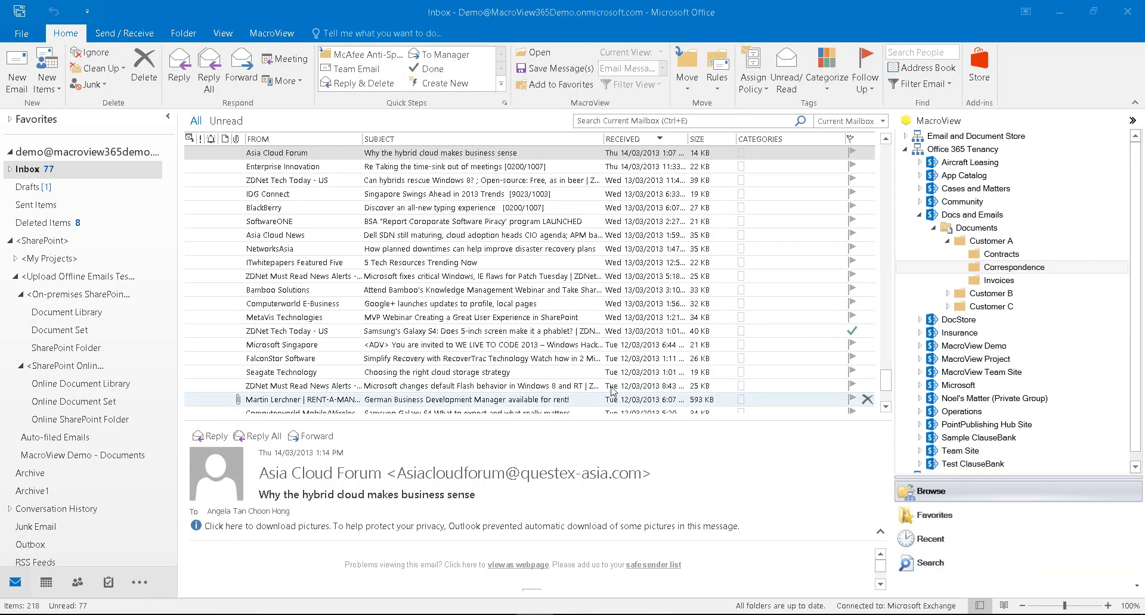
# Bulk save the emails from "Why the hybrid cloud makes business sense" through "German Business Development Manager available for rent!" to Correspondence in the background, and view the following email.
pyautogui.keyDown('shift'); pyautogui.click(278, 401); pyautogui.keyUp('shift')
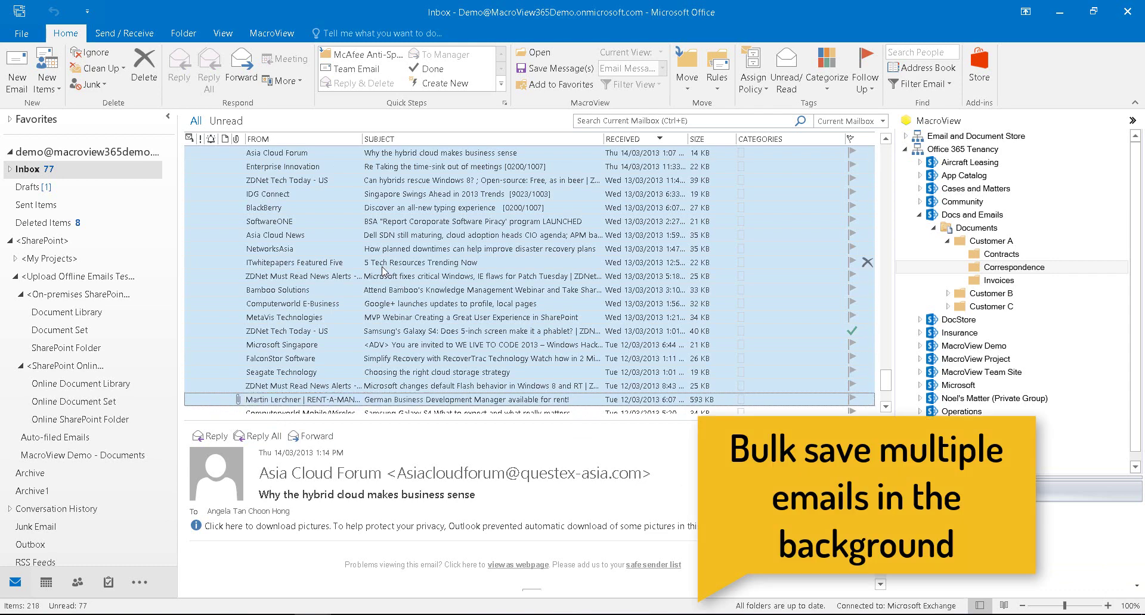
pyautogui.moveTo(383, 271); pyautogui.dragTo(1000, 266)
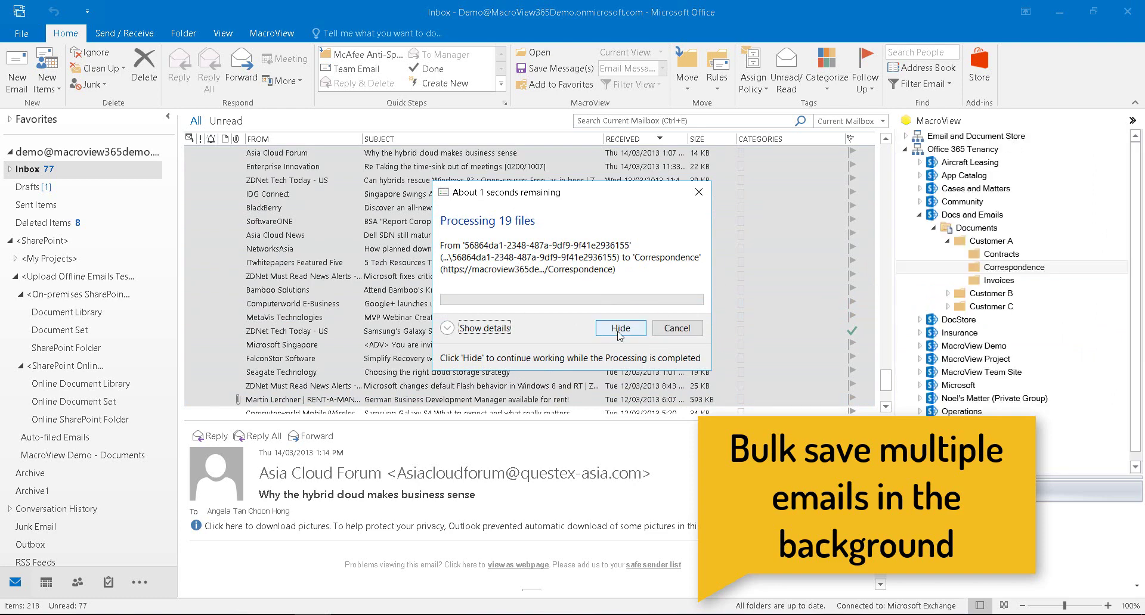
pyautogui.click(620, 329)
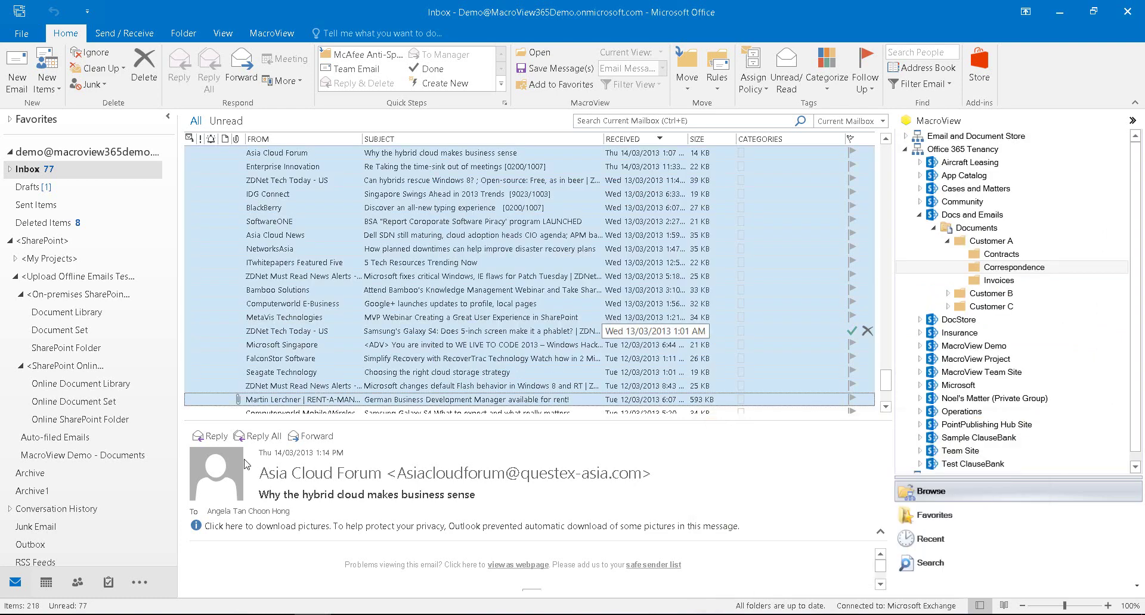
pyautogui.scroll(-2, 308, 338)
pyautogui.click(307, 332)
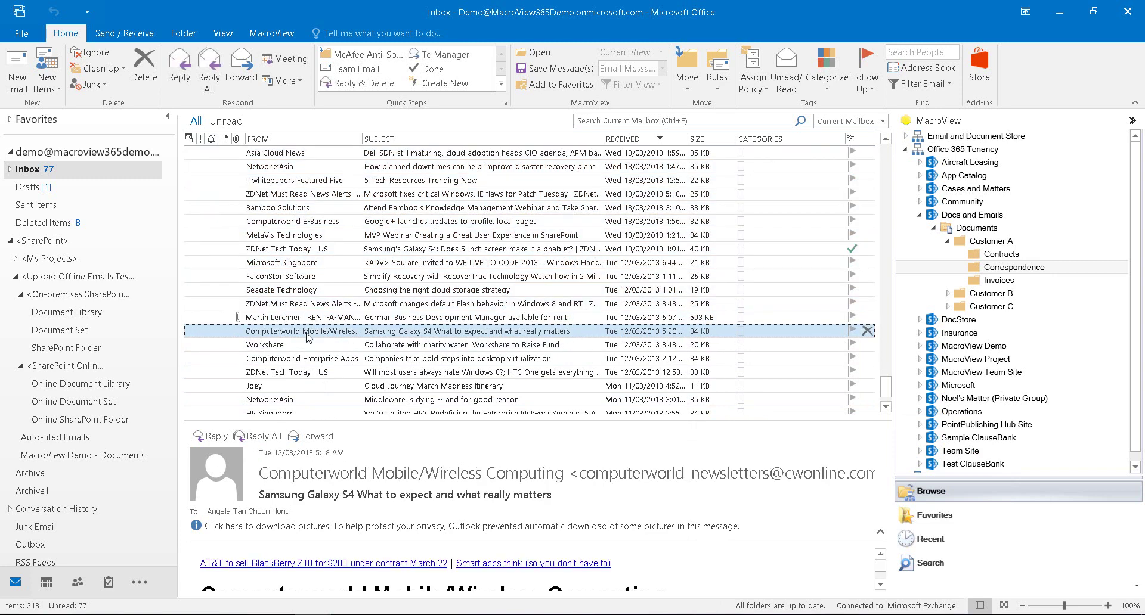
# View the "Collaborate with charity water" email during the bulk save, and preview the saved "German Business Development Manager available for rent!" email in Customer A's Correspondence folder.
pyautogui.click(293, 346)
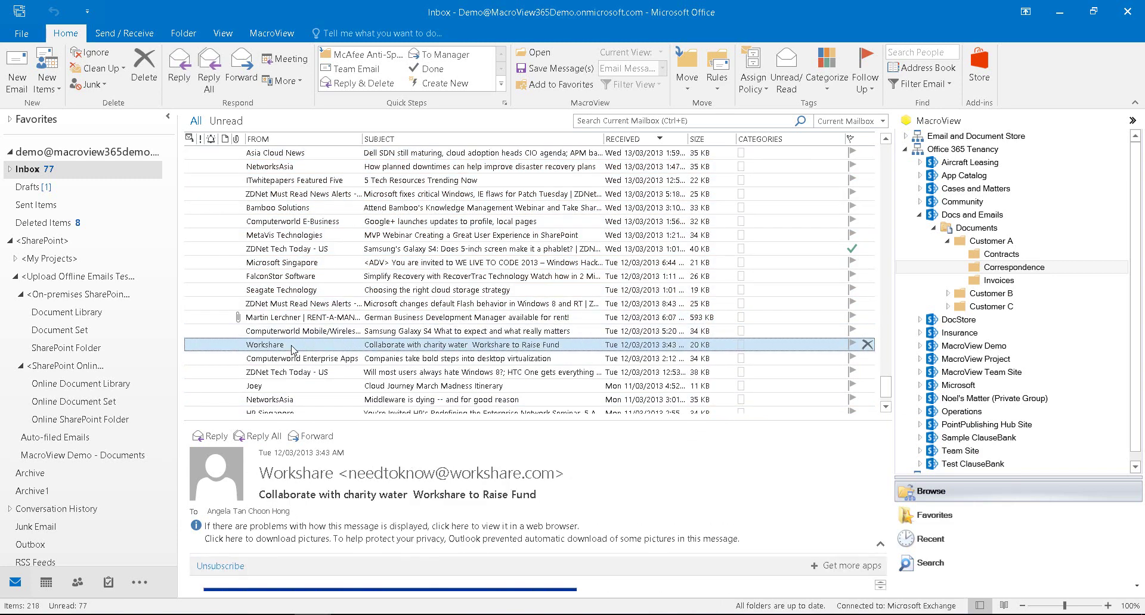
pyautogui.scroll(3, 838, 313)
pyautogui.scroll(-1, 838, 313)
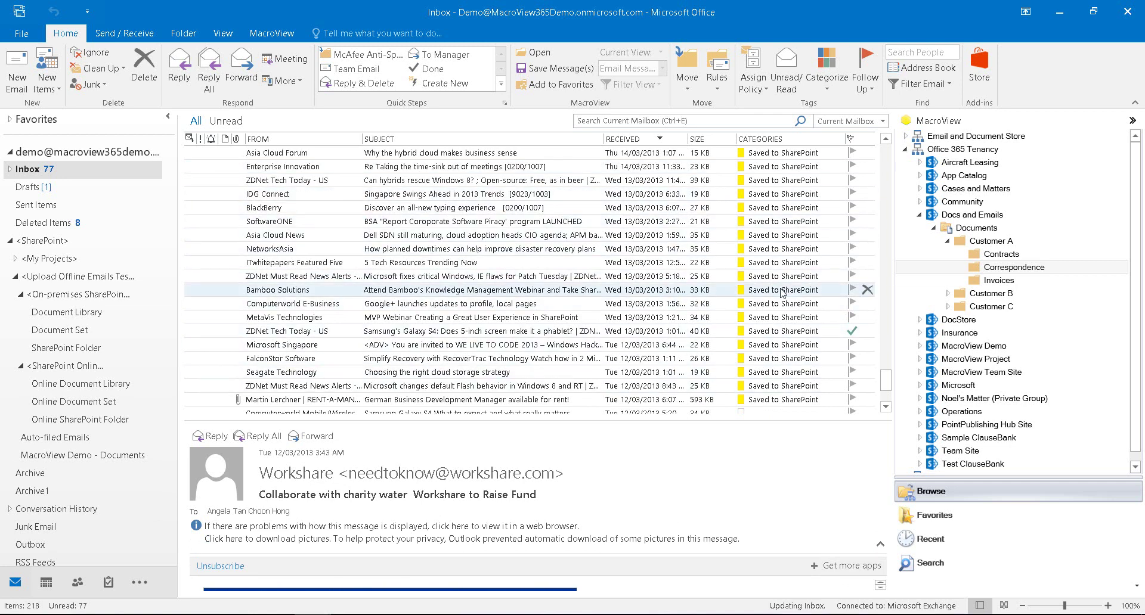
pyautogui.click(1015, 269)
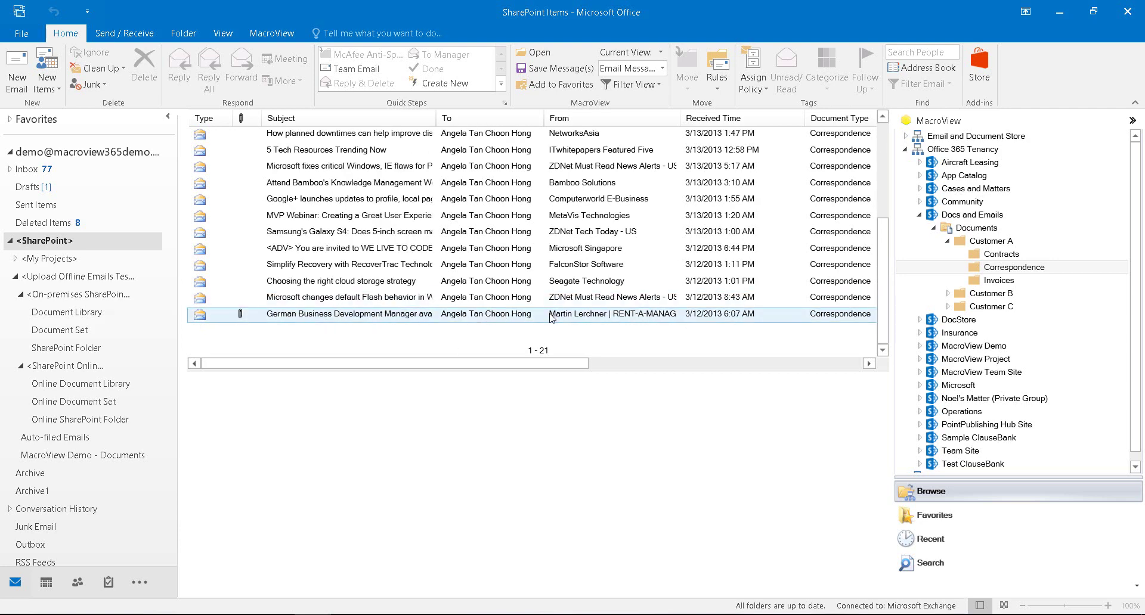
pyautogui.click(438, 321)
# Review MacroView's Office integration options for Outlook, including deleting emails on save and the Outlook Format used for naming files.
pyautogui.click(272, 32)
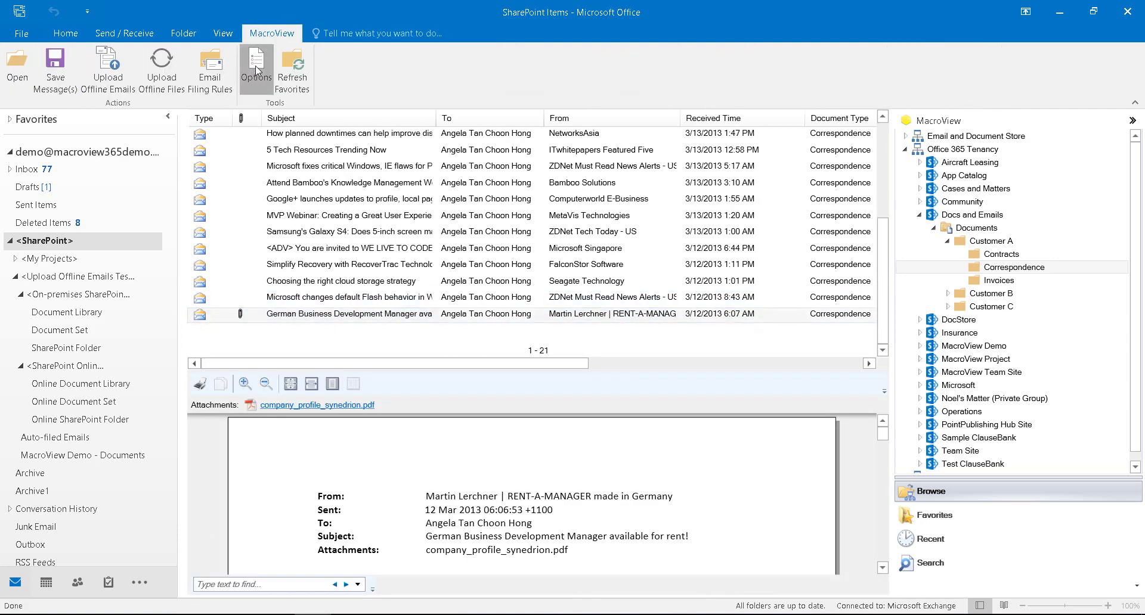
pyautogui.click(256, 69)
pyautogui.click(362, 97)
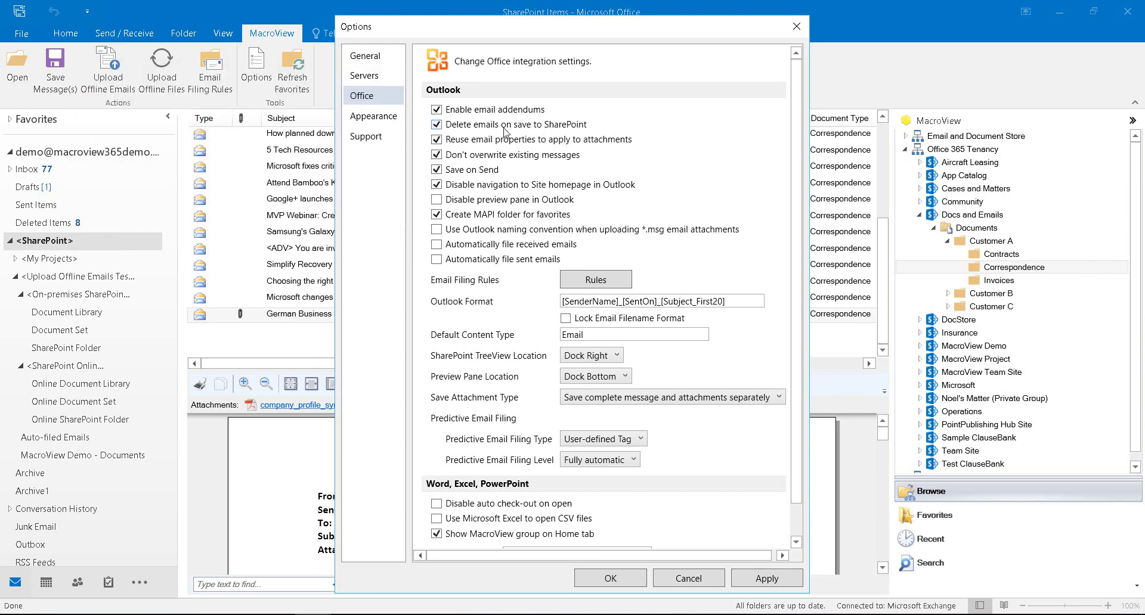
pyautogui.tripleClick(611, 301)
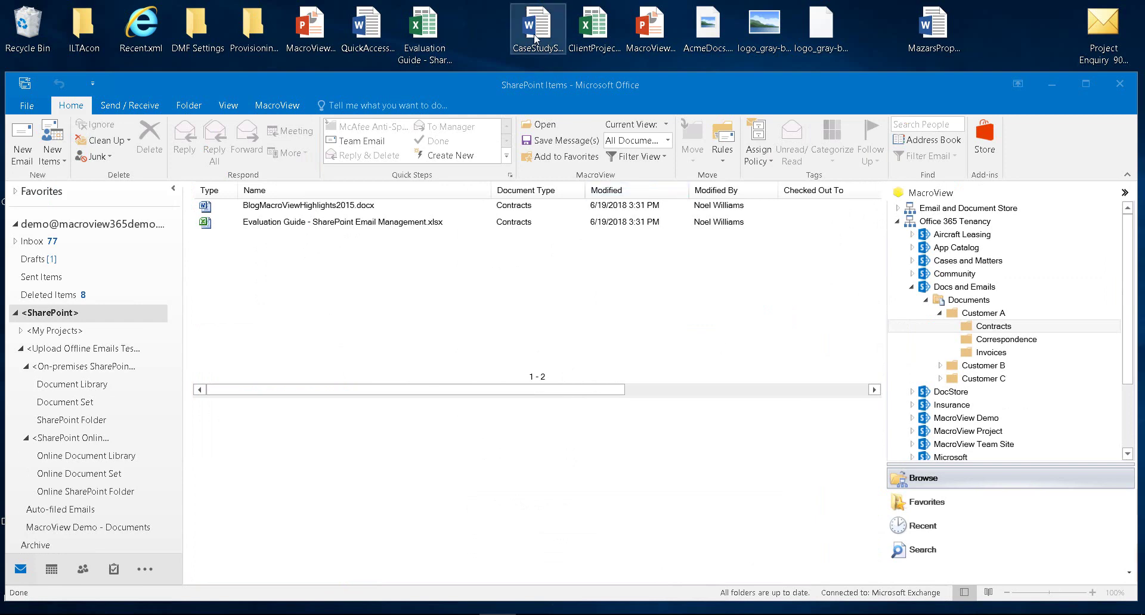
# Save the six desktop files, from the CaseStudyShoosmiths document through the last logo_gray-box file, into Customer A's Contracts folder.
pyautogui.keyDown('shift'); pyautogui.click(535, 39); pyautogui.keyUp('shift')
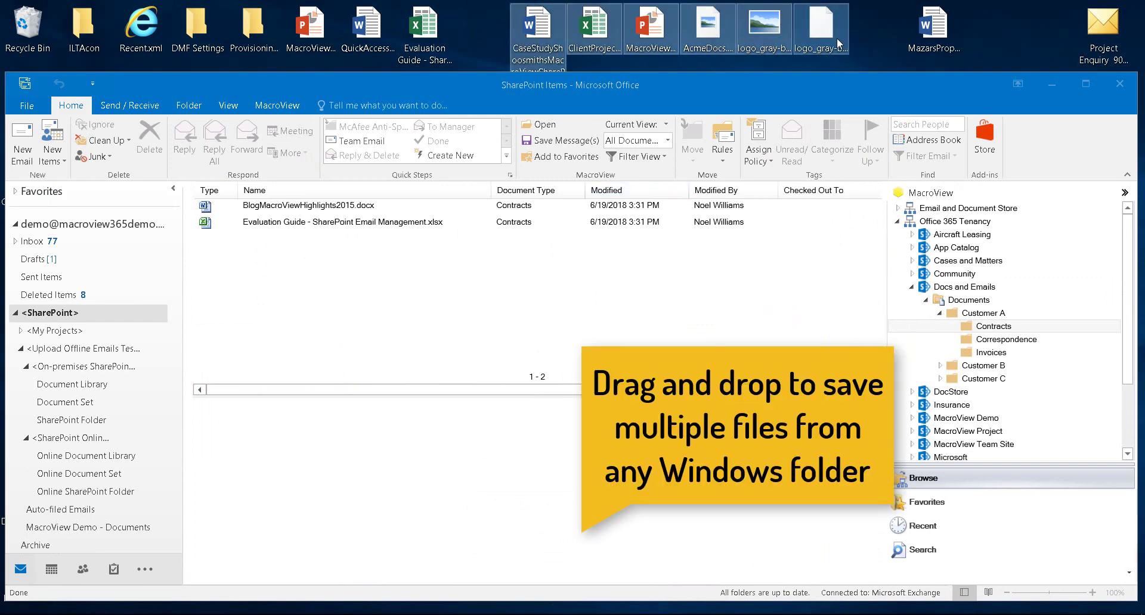
pyautogui.moveTo(707, 30); pyautogui.dragTo(786, 271)
pyautogui.moveTo(551, 302); pyautogui.dragTo(400, 270)
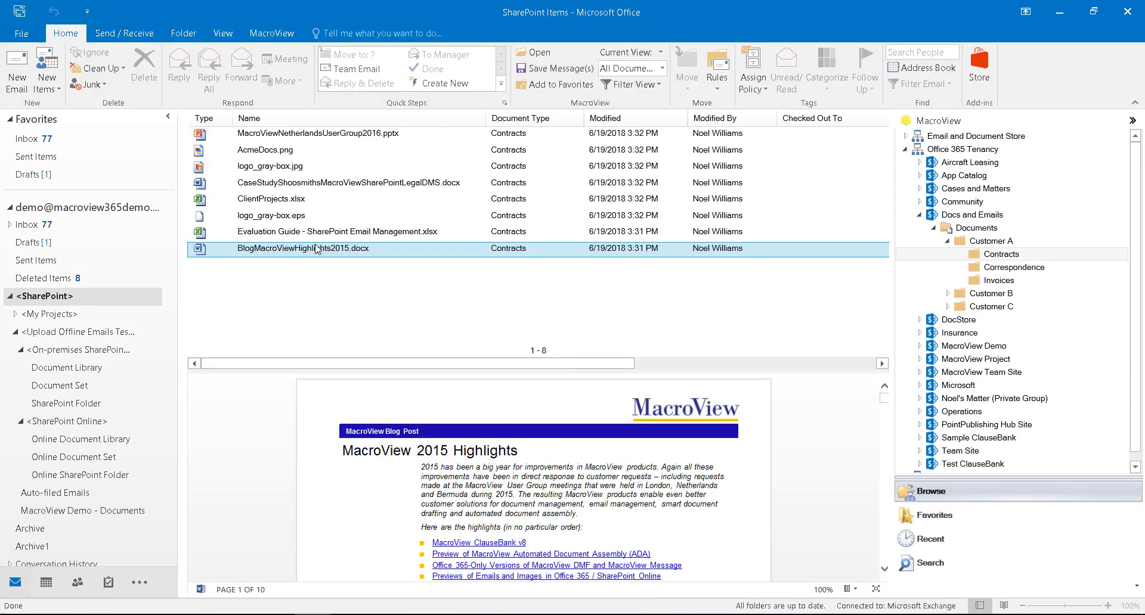
# Email BlogMacroViewHighlights2015.docx from Customer A's Contracts folder as a PDF attachment, with the subject "auto file sent email".
pyautogui.rightClick(316, 249)
pyautogui.moveTo(370, 394)
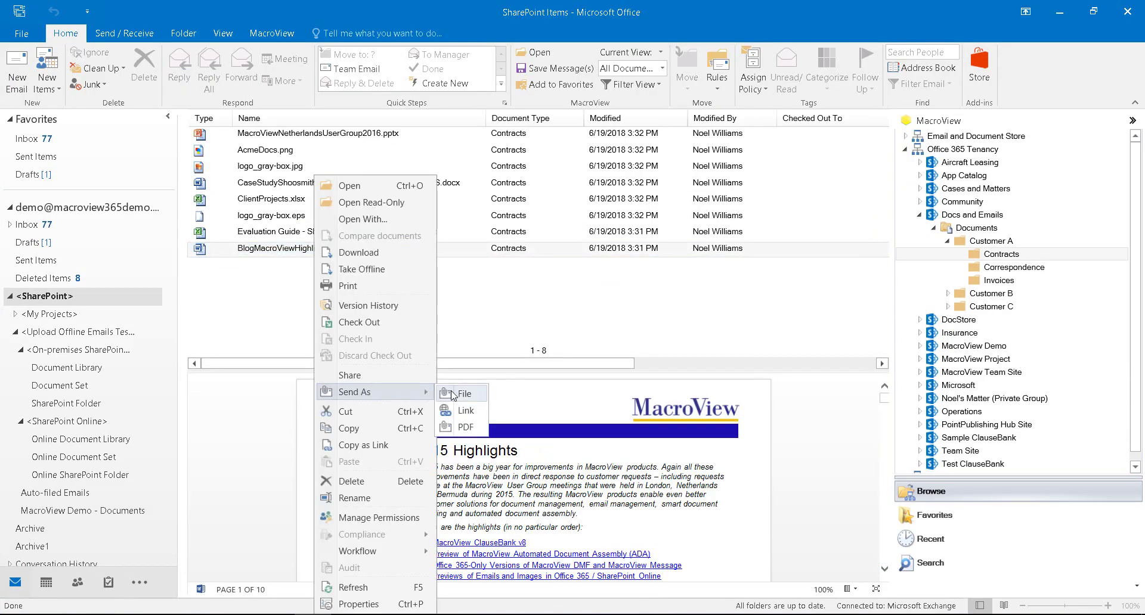
pyautogui.click(472, 427)
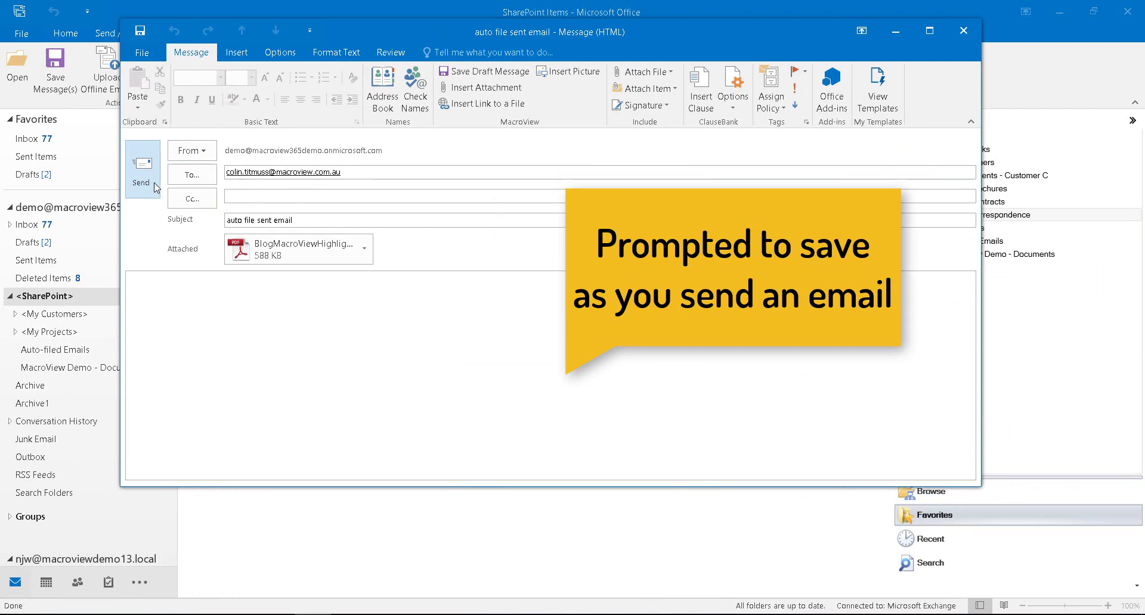
pyautogui.click(154, 187)
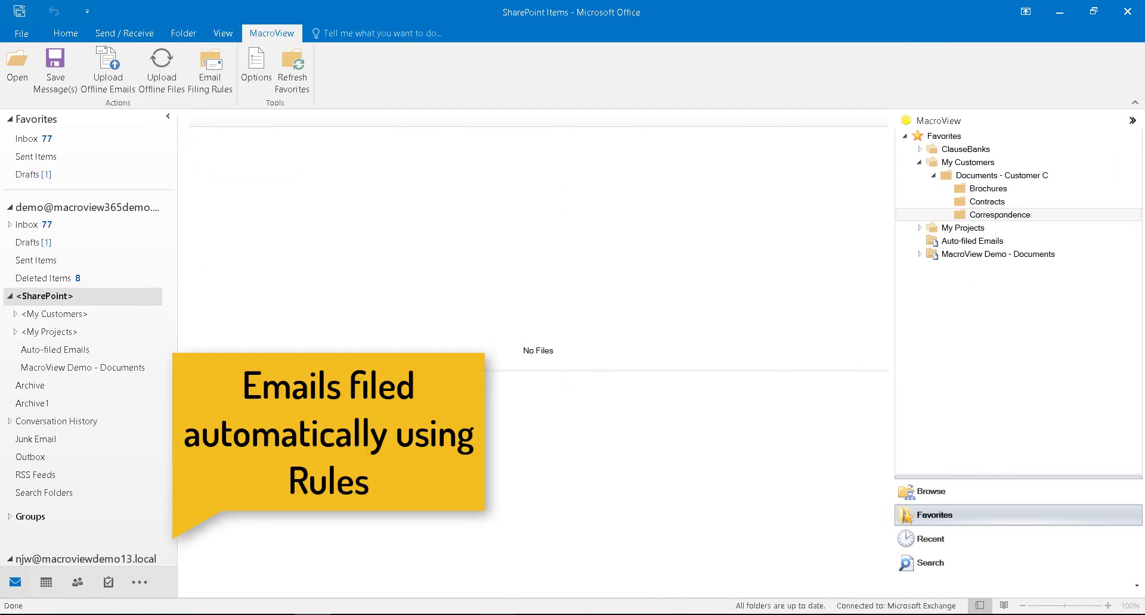
# Open Customer C's Correspondence folder and preview the filed "auto file sent email" message.
pyautogui.moveTo(528, 612)
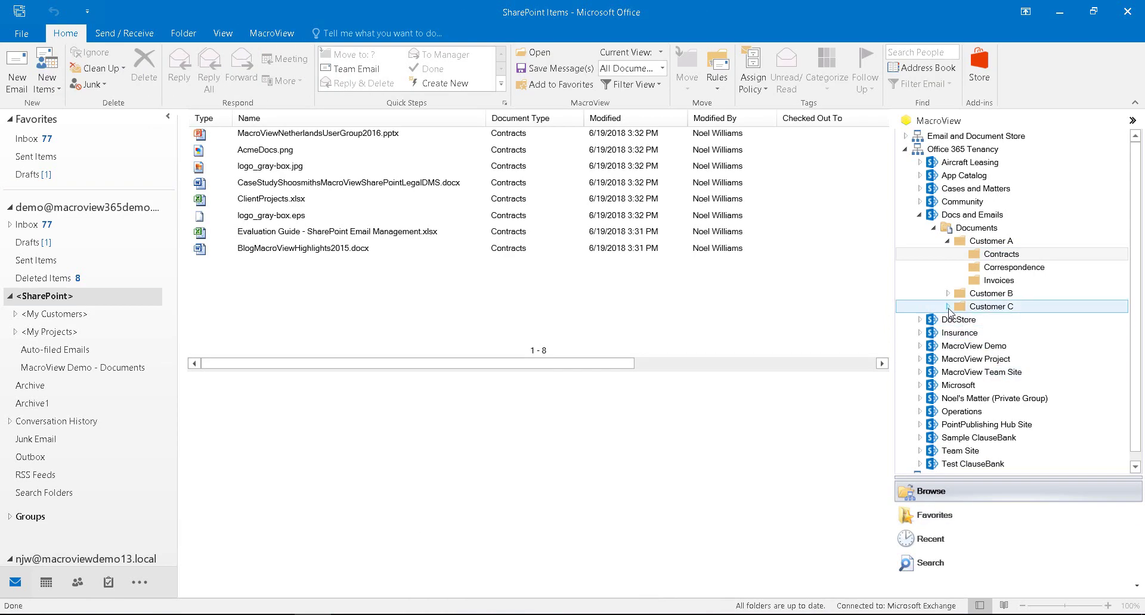
pyautogui.click(948, 308)
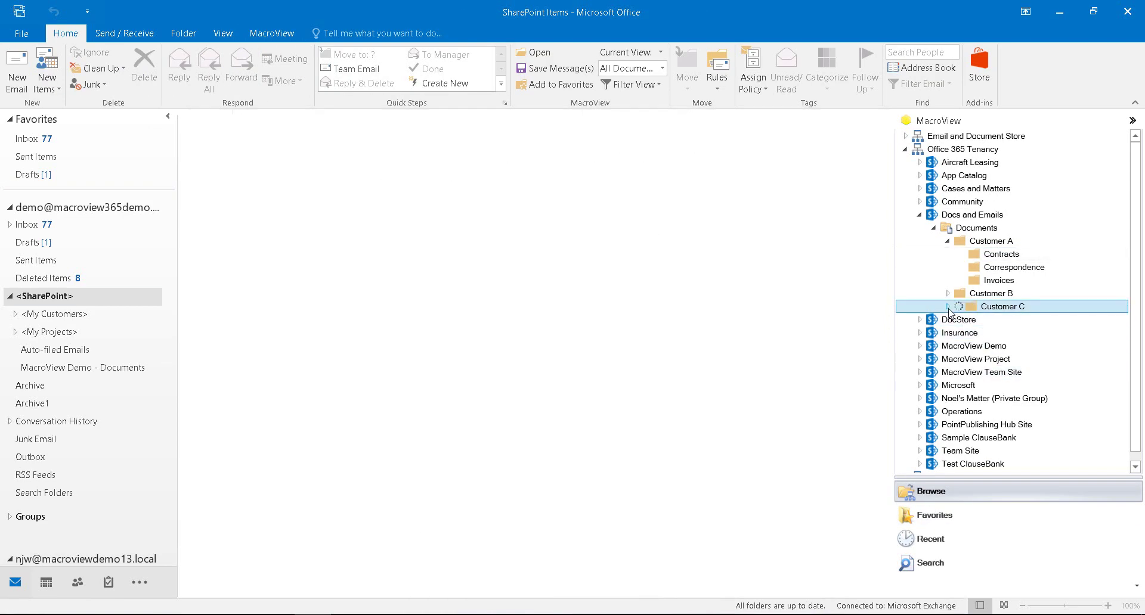
pyautogui.click(1017, 347)
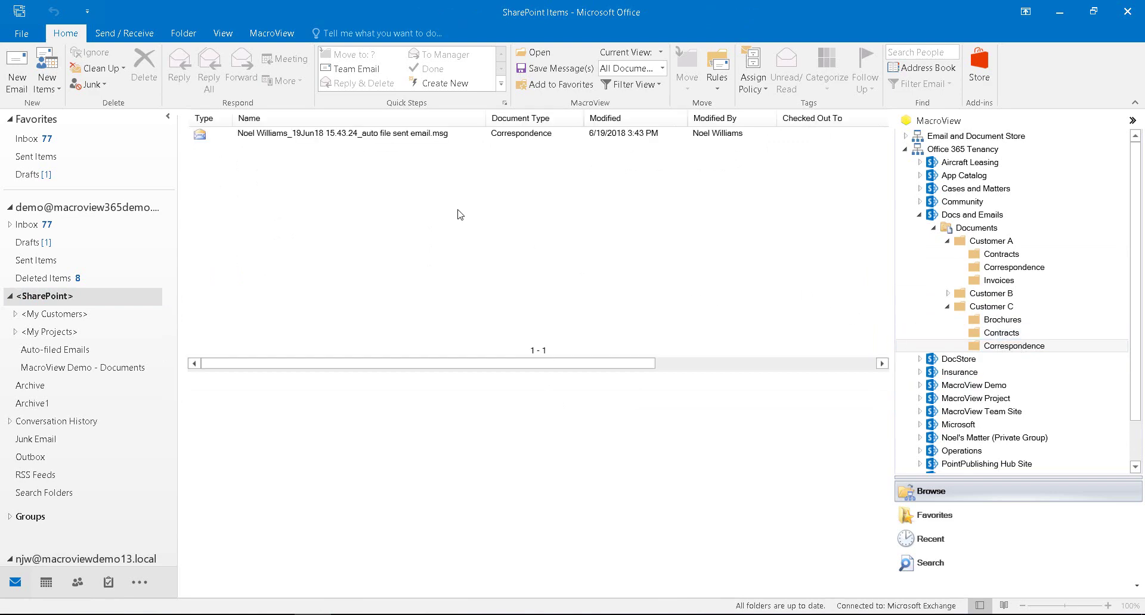
pyautogui.click(419, 134)
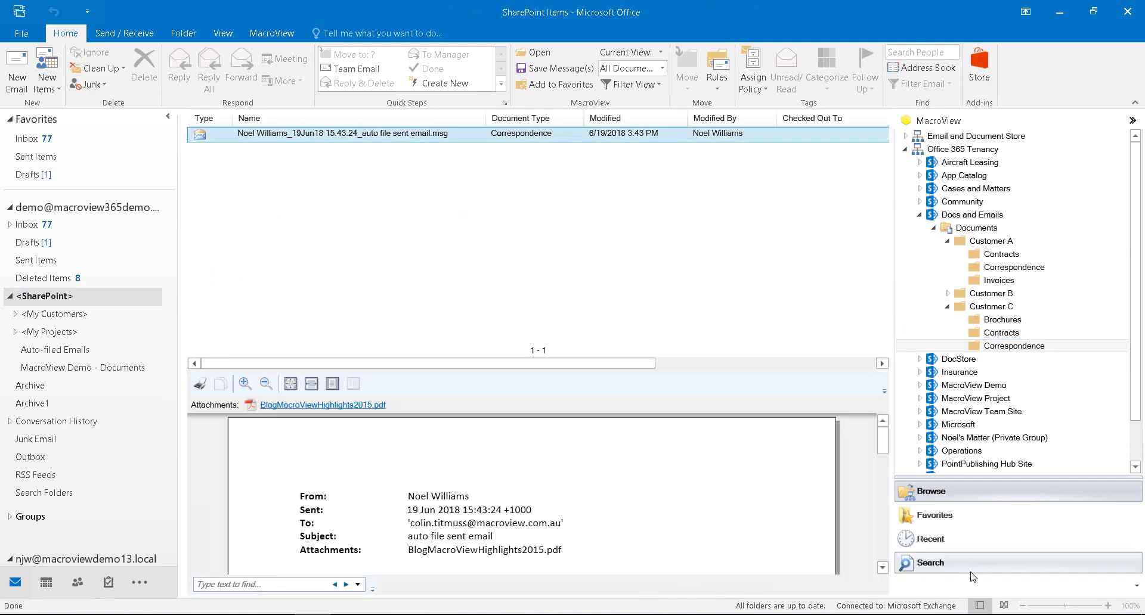
# Look at the MacroView favorites, and add the Customer B folder under My Customers with the title "Documents - Customer B".
pyautogui.click(949, 518)
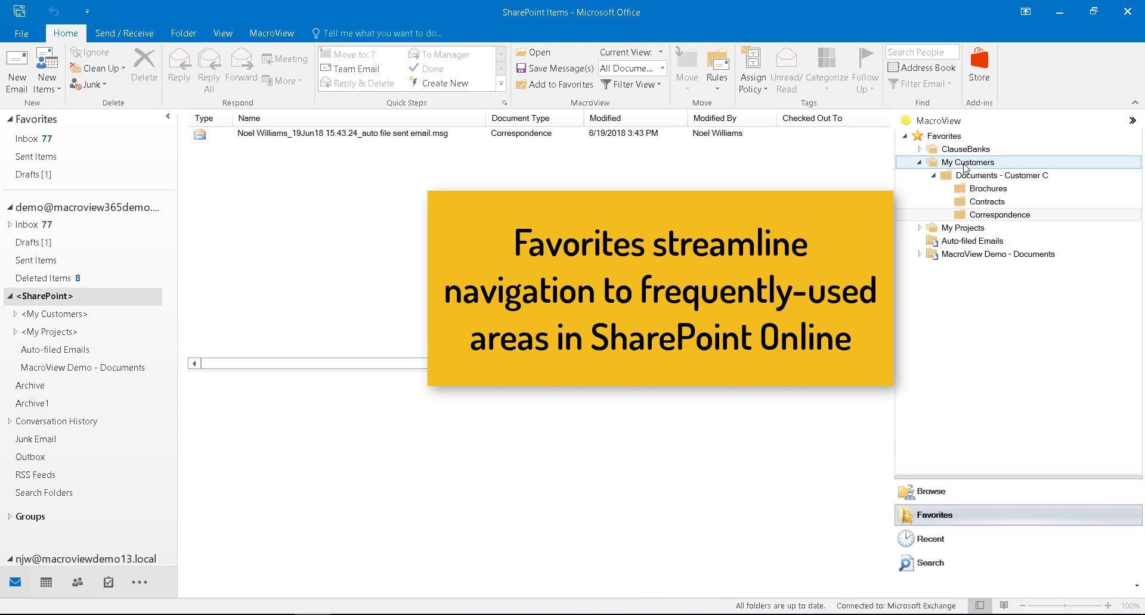
pyautogui.click(1097, 491)
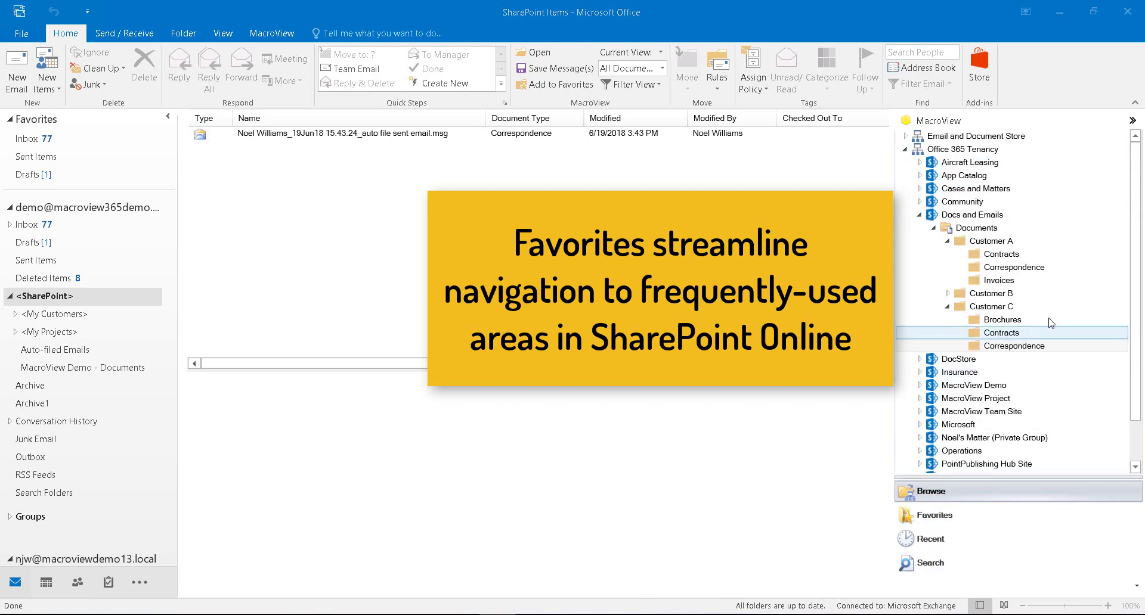
pyautogui.rightClick(1002, 298)
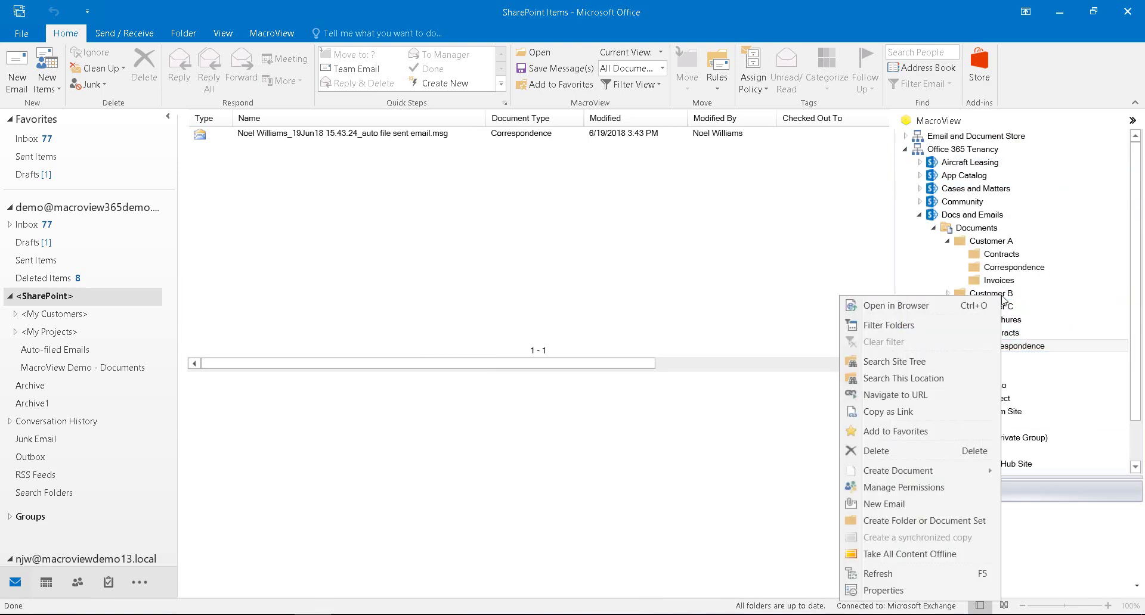
pyautogui.click(900, 431)
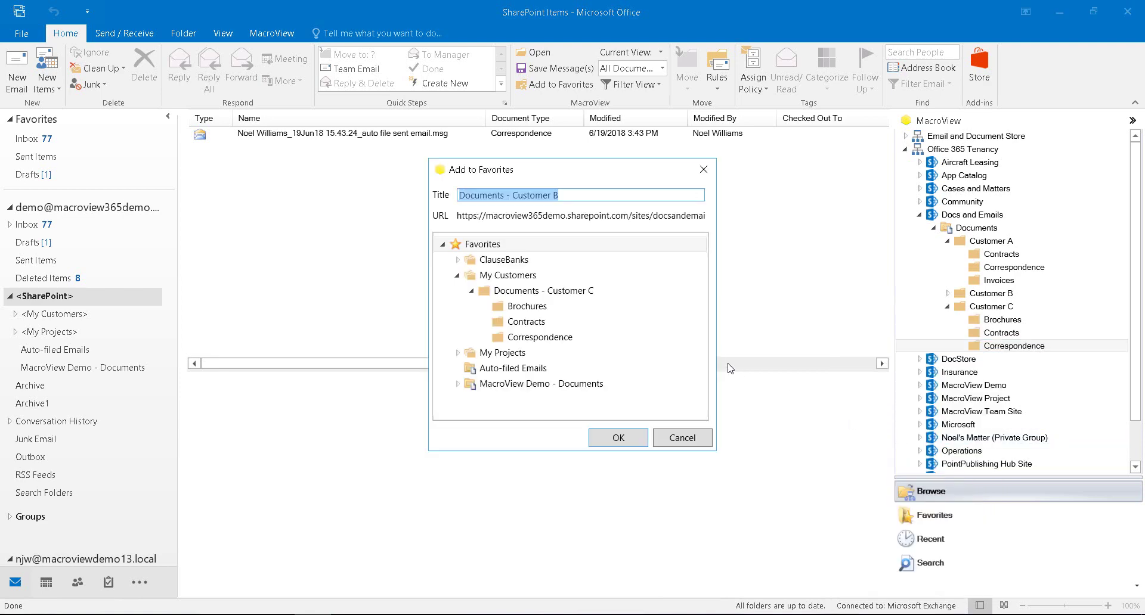
pyautogui.click(520, 278)
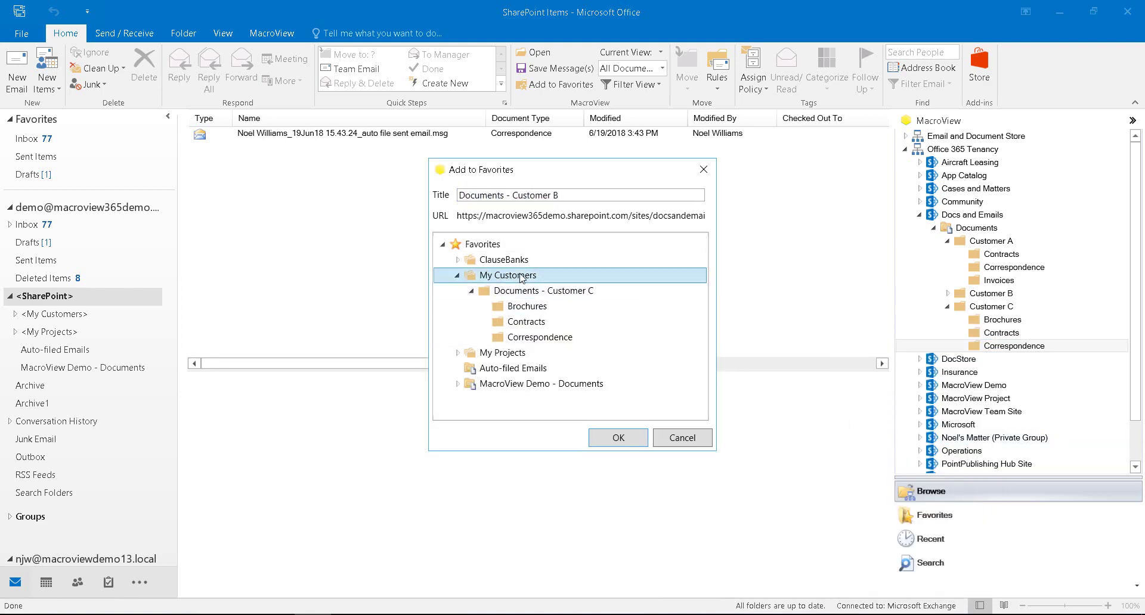
pyautogui.click(607, 440)
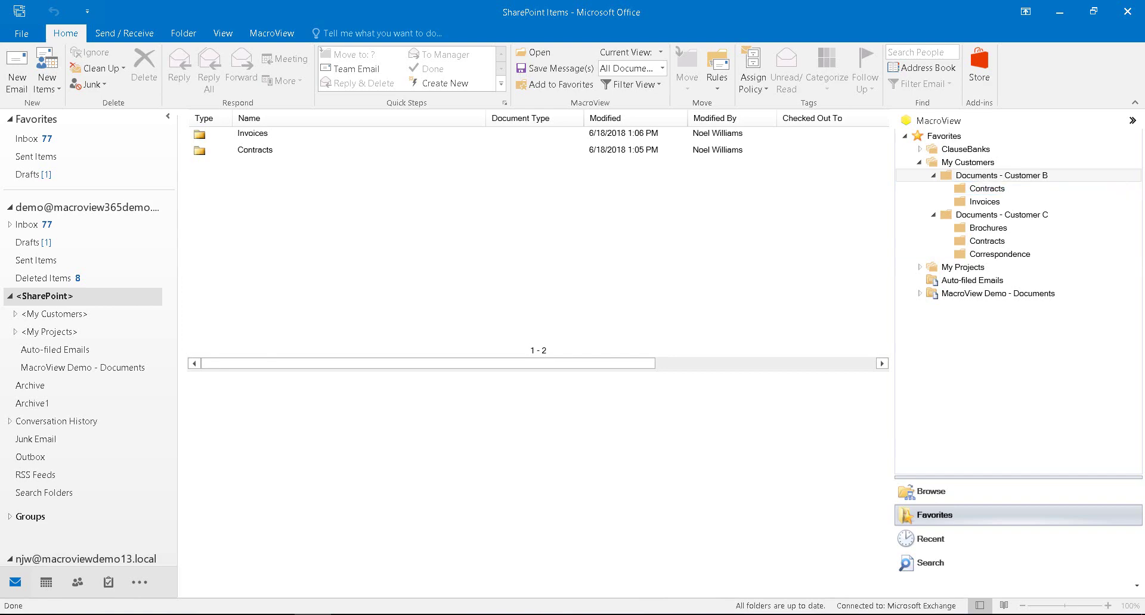
# Preview the "auto file sent email" message among the recently used files, and open the second "Documents - Correspondence" recent location.
pyautogui.click(938, 541)
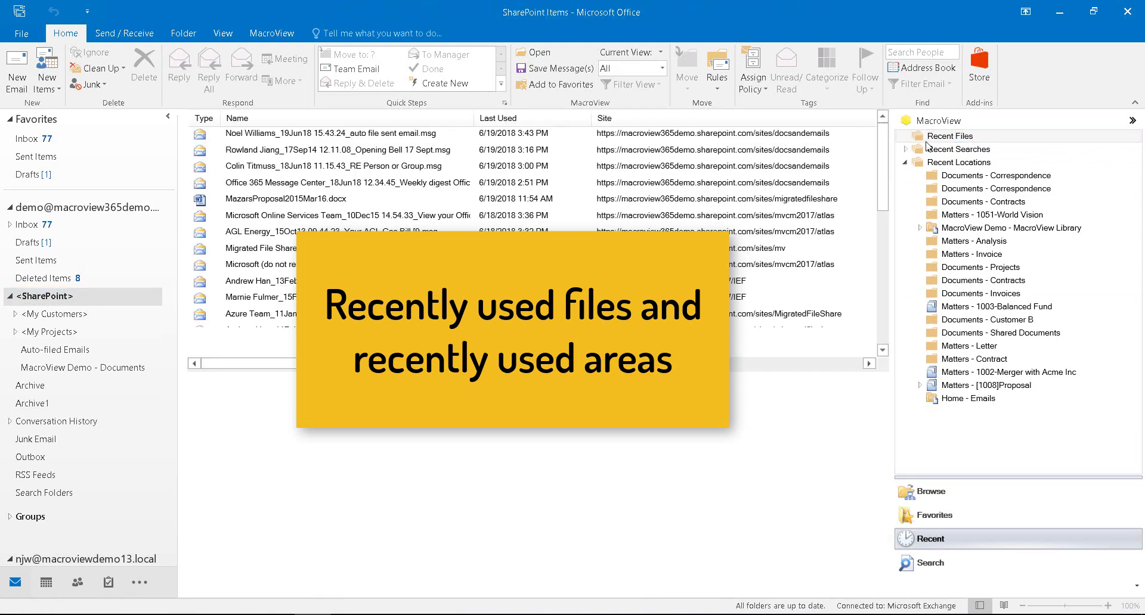
pyautogui.click(302, 136)
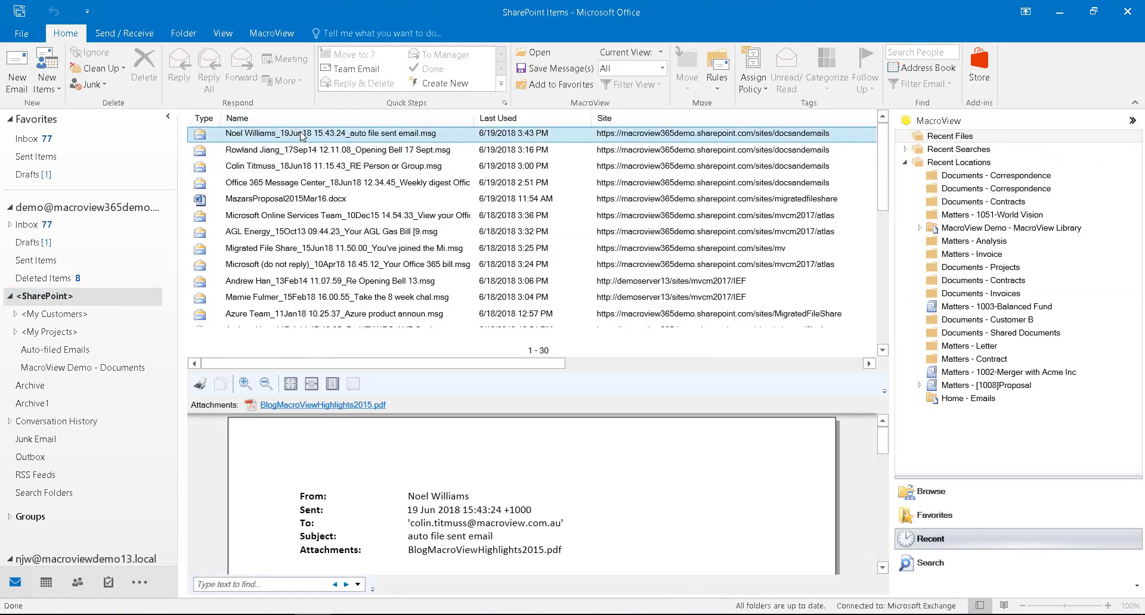
pyautogui.click(1047, 189)
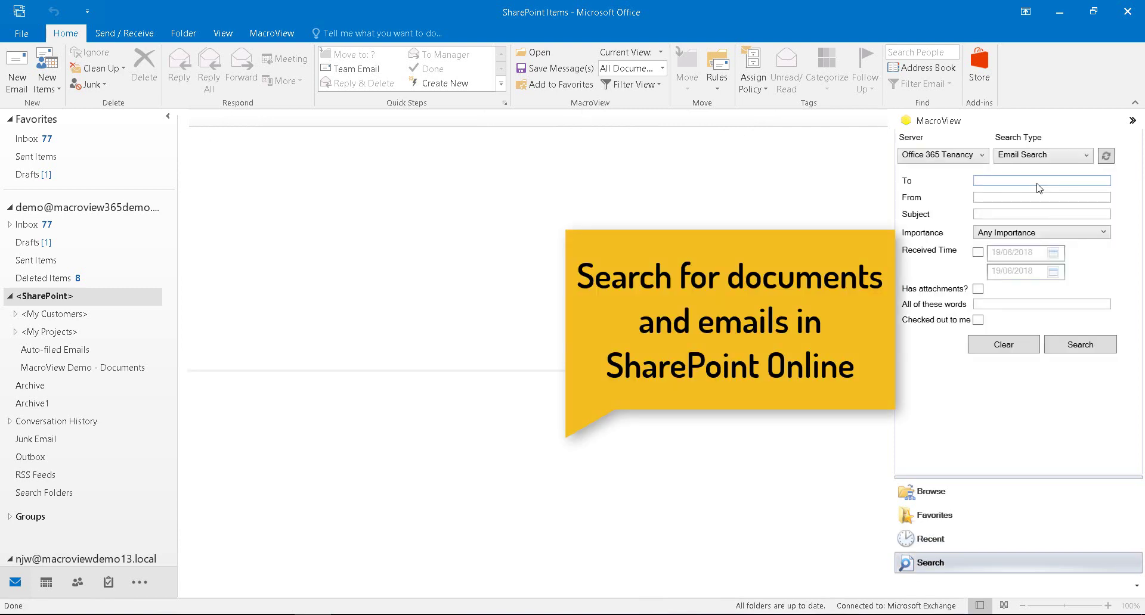
# Run an Email Search on Office 365 Tenancy using the recipient's first name in To, and preview the first result.
pyautogui.click(1006, 180)
pyautogui.write('noel')
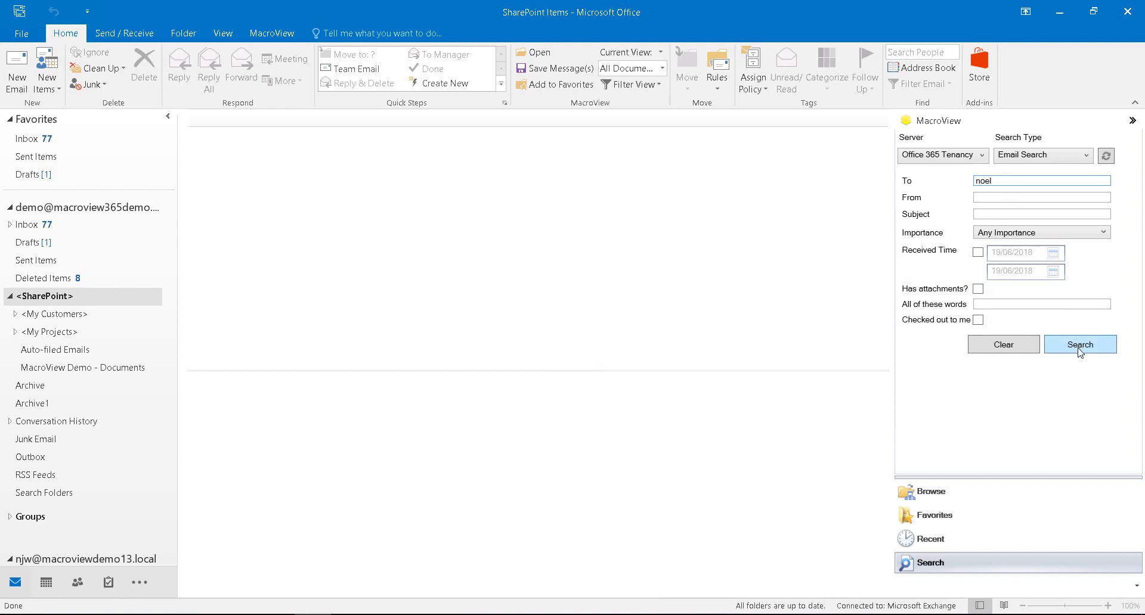
pyautogui.click(1079, 348)
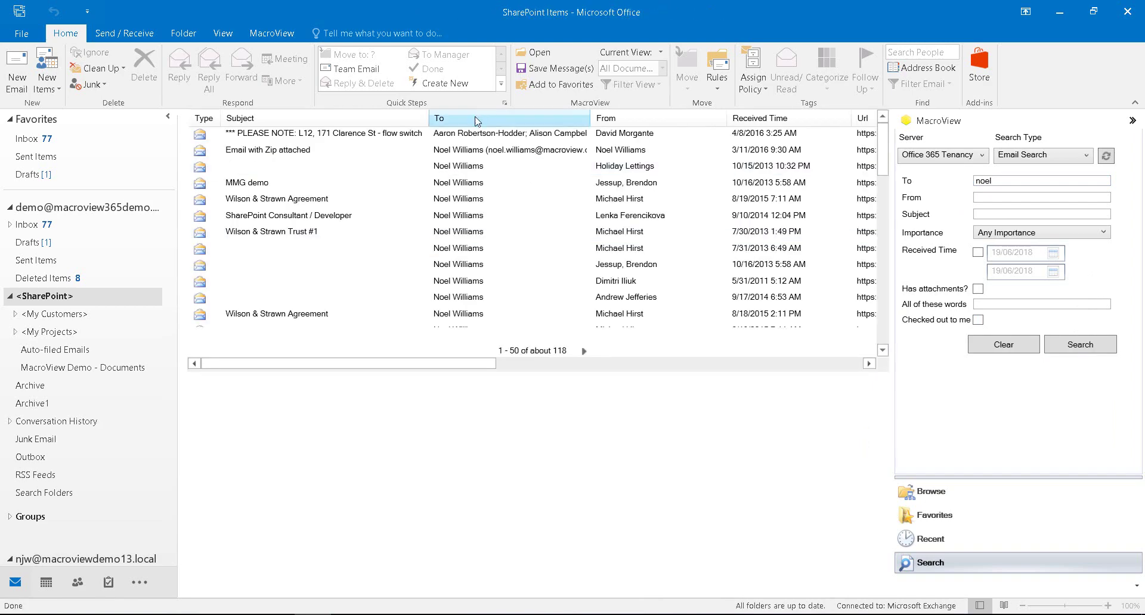
pyautogui.click(534, 137)
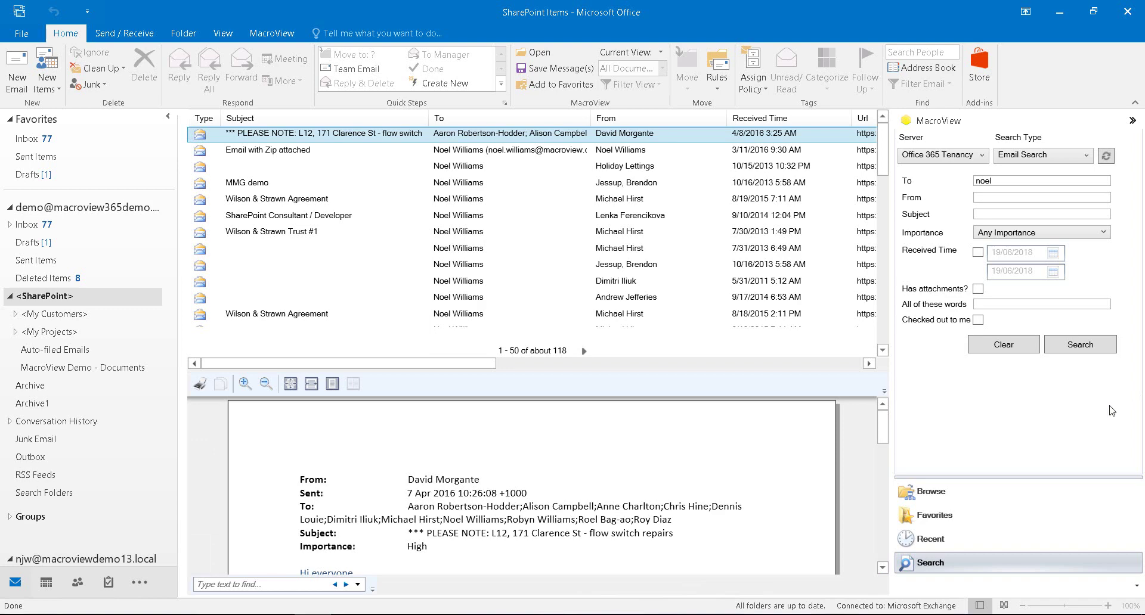
# Narrow the email search to messages that also contain the word "called".
pyautogui.click(1006, 303)
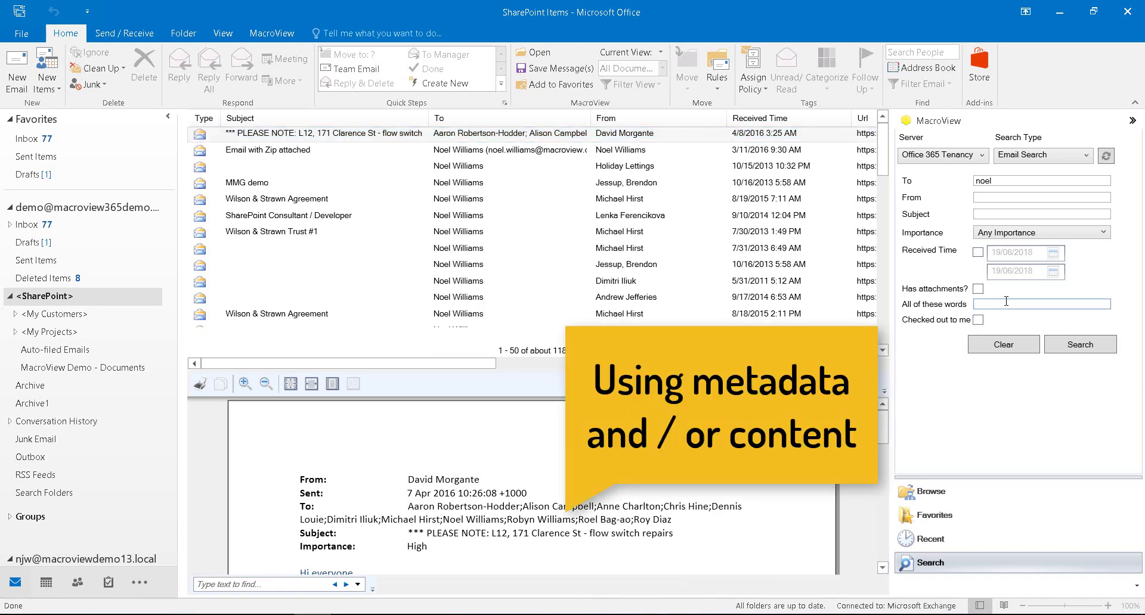
pyautogui.write('called')
pyautogui.click(1075, 351)
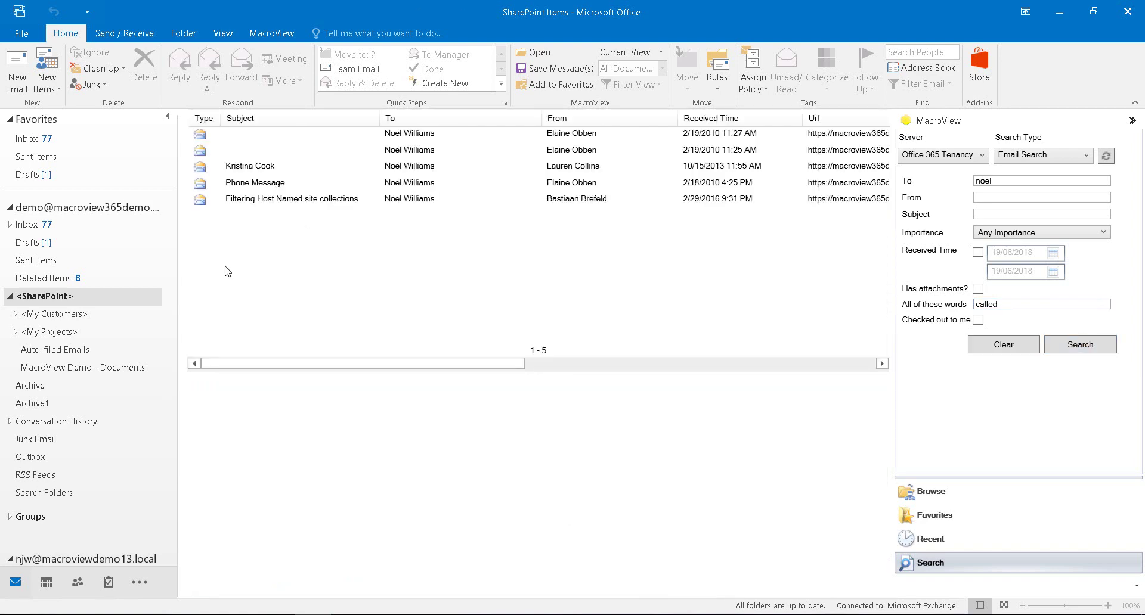
# Preview the found email received 10/15/2013 and navigate to the SharePoint location where it is stored.
pyautogui.click(252, 173)
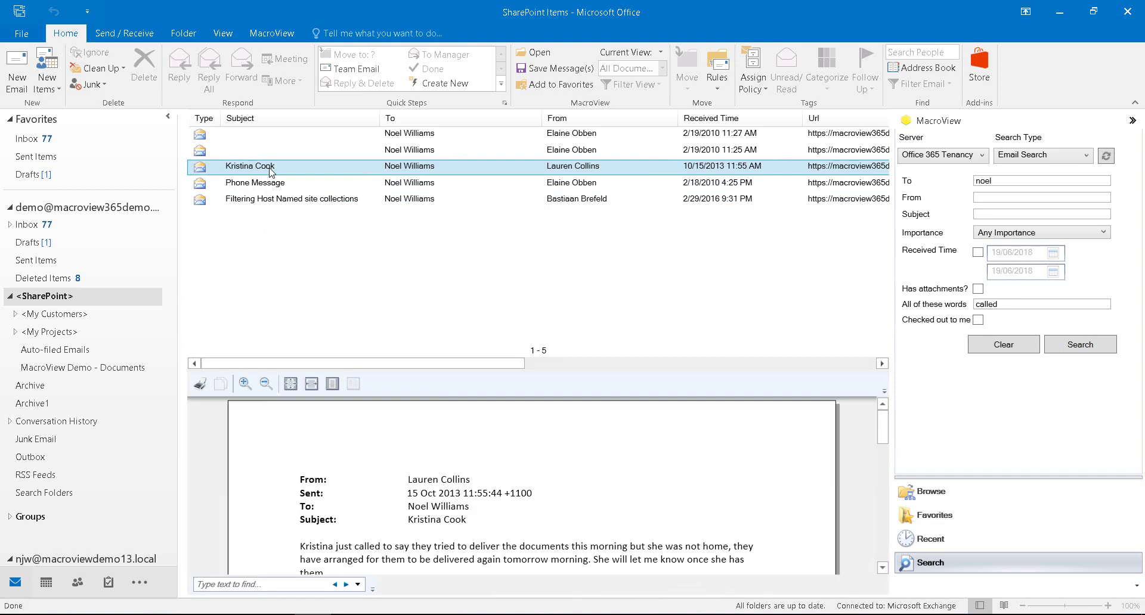
pyautogui.rightClick(270, 172)
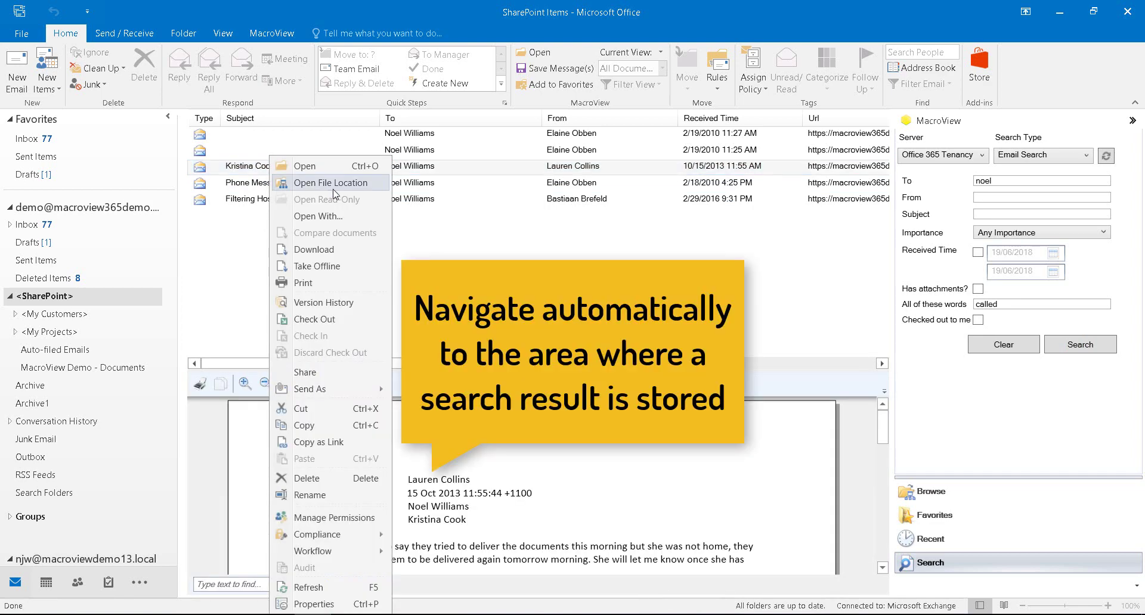
pyautogui.click(339, 184)
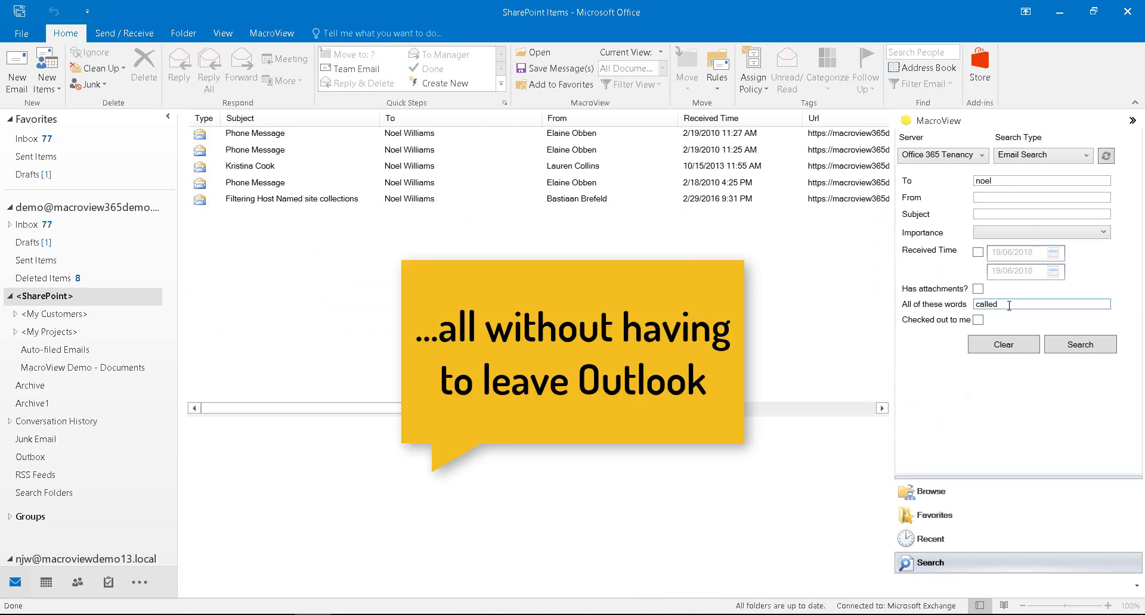
# Run a Keyword Search on Office 365 Tenancy for all files with the Document Type "correspondence".
pyautogui.click(1014, 181)
pyautogui.click(1011, 310)
pyautogui.click(1085, 158)
pyautogui.click(1054, 171)
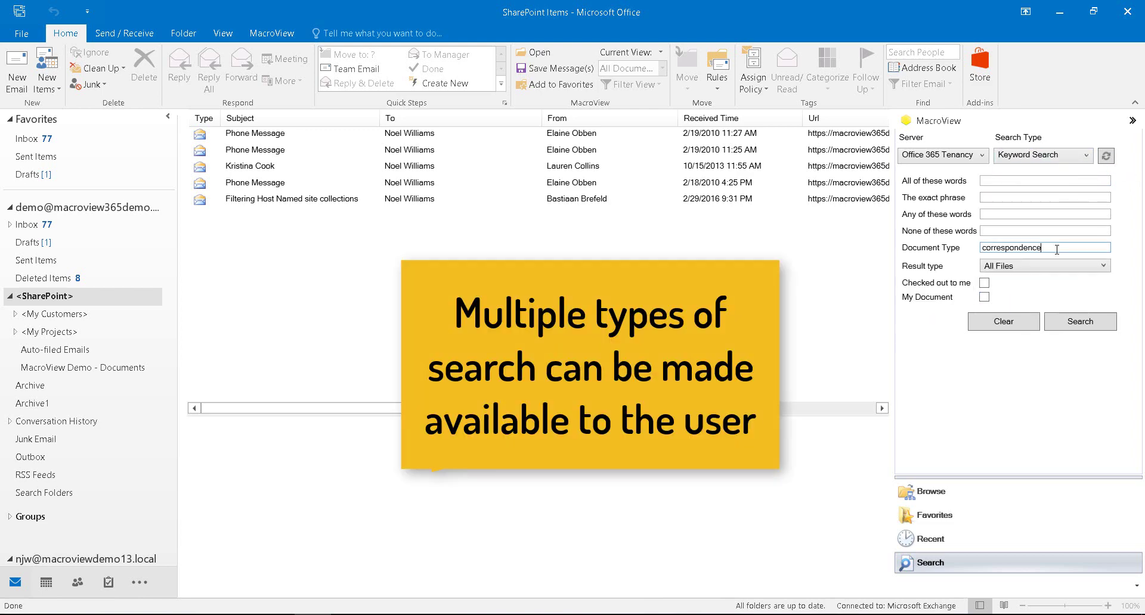
pyautogui.moveTo(1040, 247); pyautogui.dragTo(952, 252)
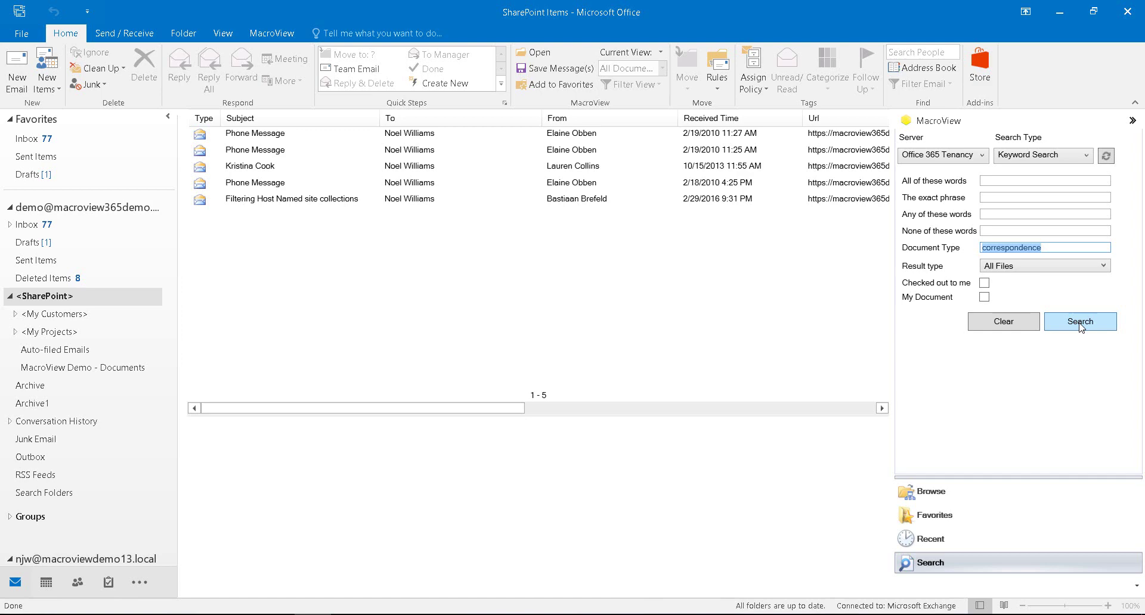
pyautogui.click(1080, 325)
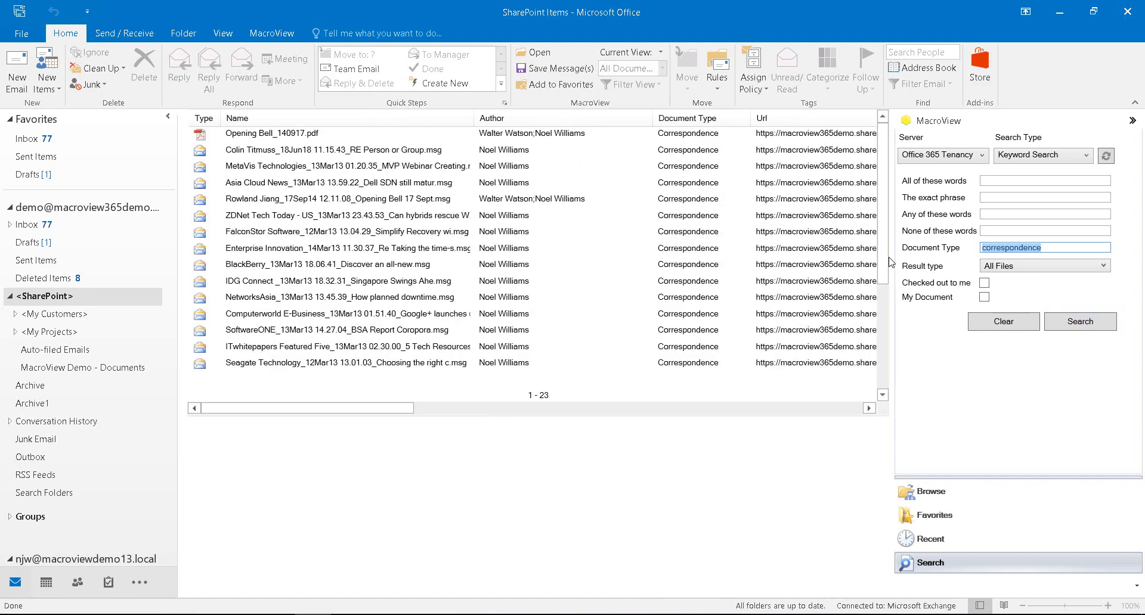
# Run the Keyword Search for all files with the Document Type "contracts" and select ClientProjects.xlsx in the results.
pyautogui.write('contracts')
pyautogui.press('Return')
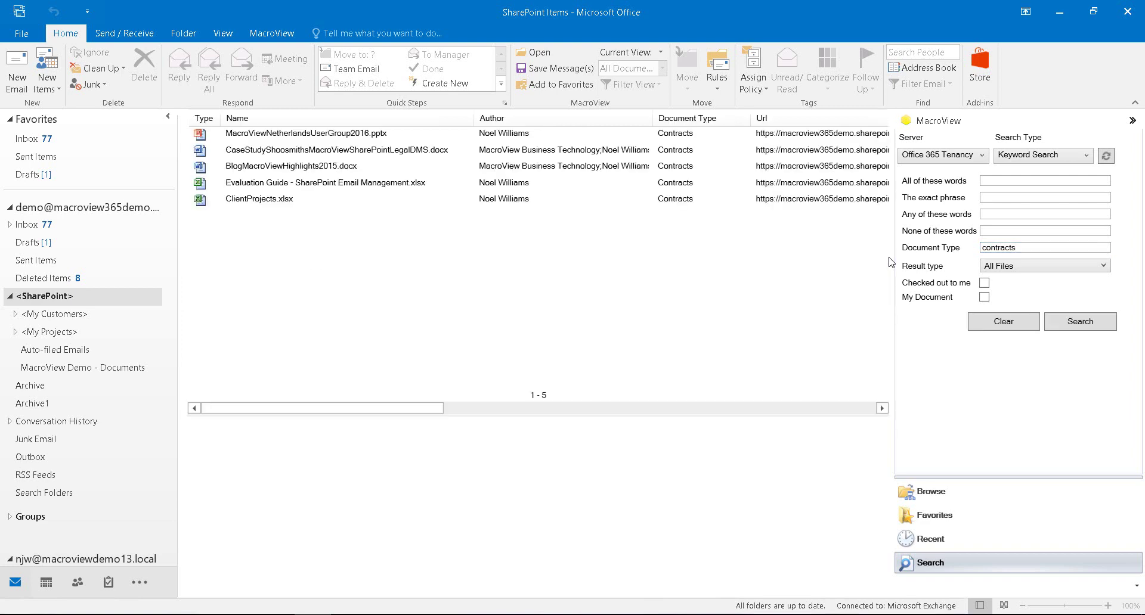
pyautogui.click(313, 200)
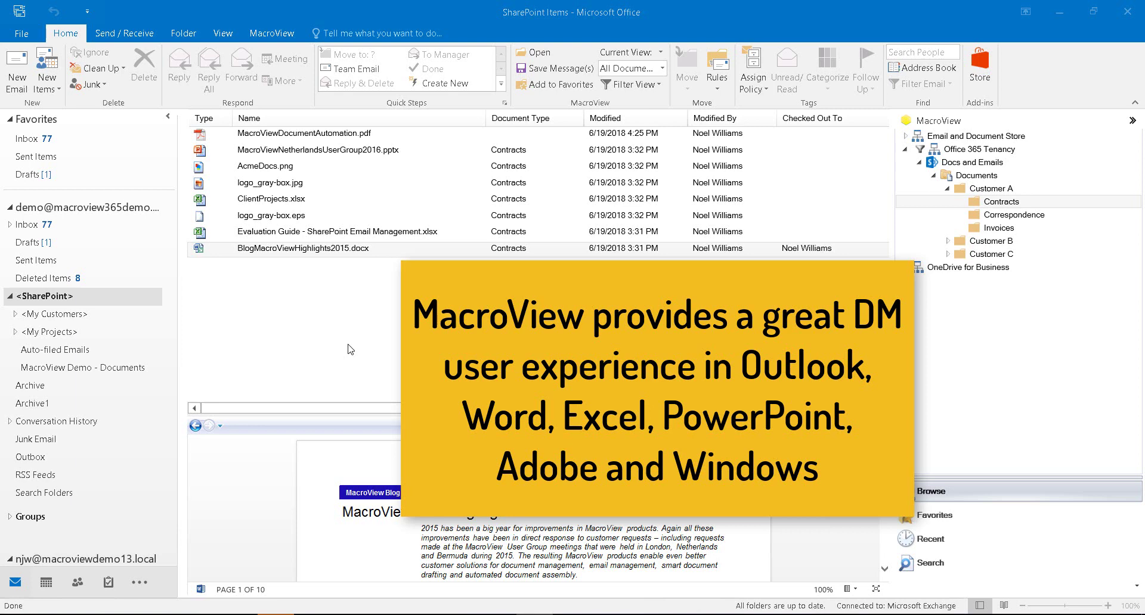
# Preview MacroViewDocumentAutomation.pdf in Customer A's Contracts folder and open it in Adobe Reader.
pyautogui.click(256, 139)
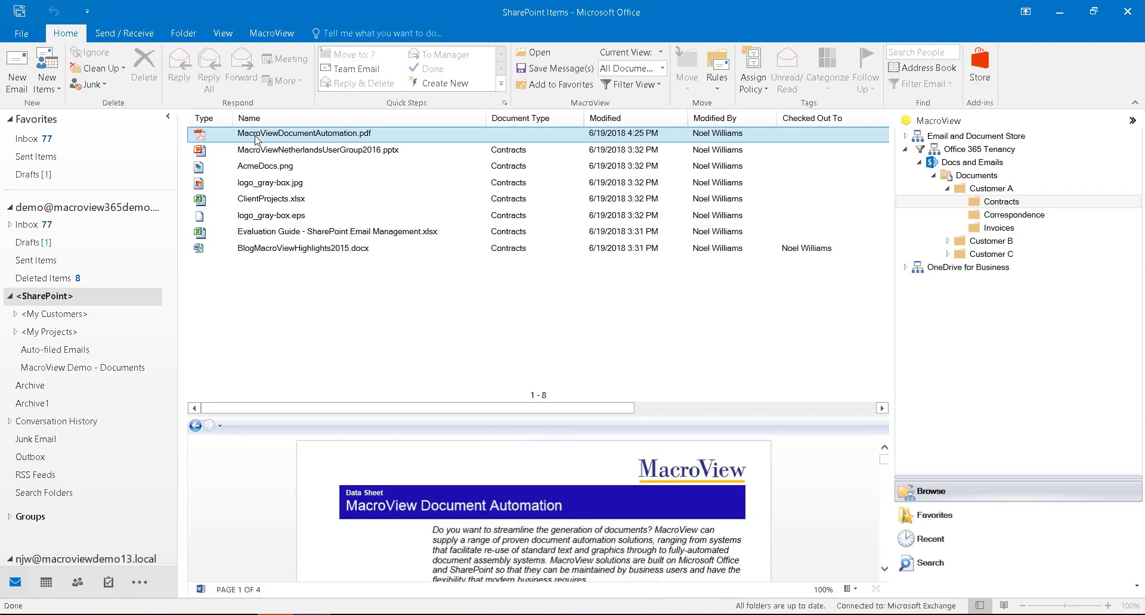
pyautogui.rightClick(257, 139)
pyautogui.click(289, 146)
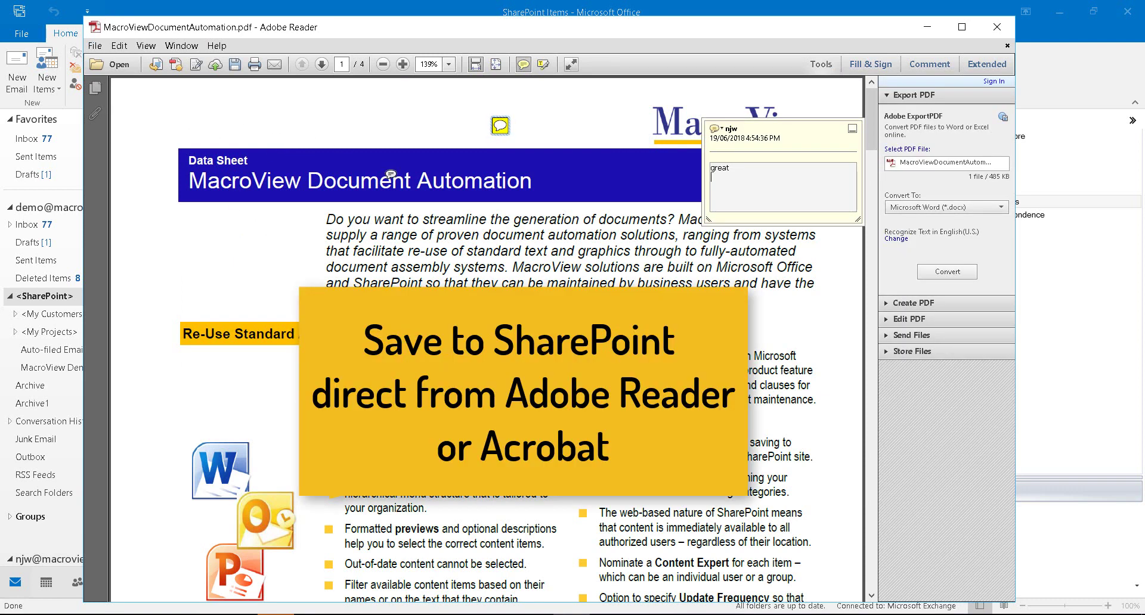
# Save the PDF to SharePoint in Customer A's Contracts folder and check it in with the version comment "Added a sticky note".
pyautogui.click(96, 46)
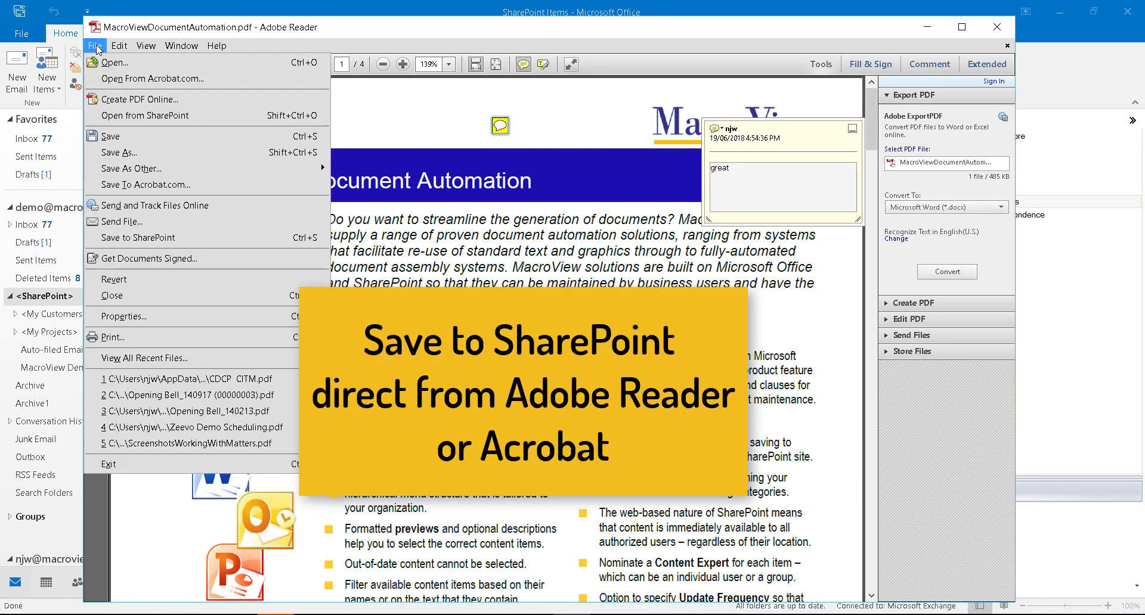
pyautogui.click(132, 238)
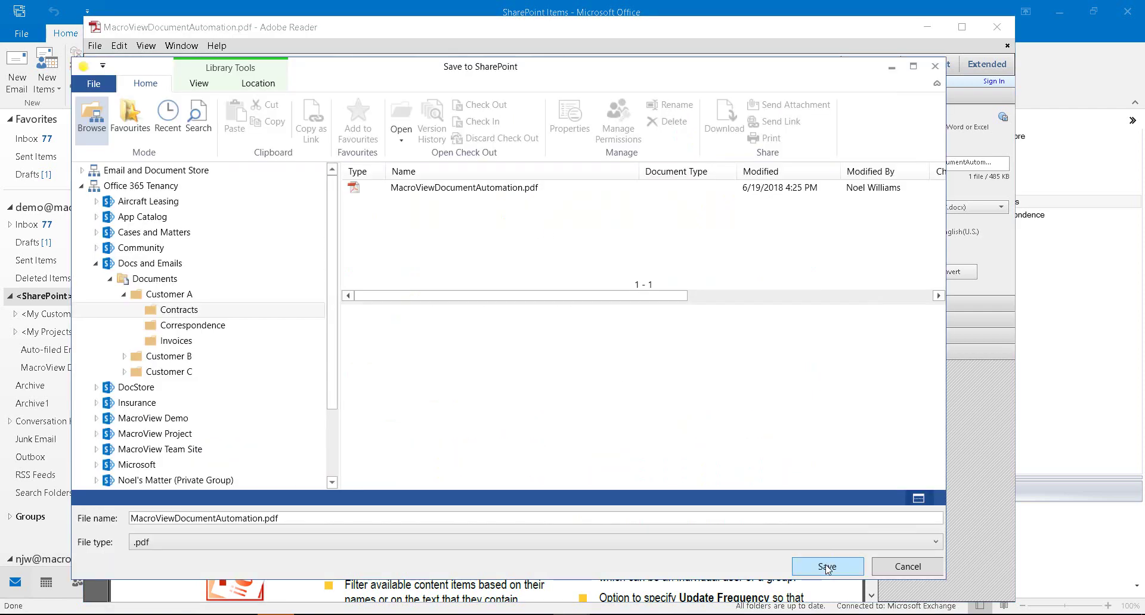
pyautogui.click(826, 567)
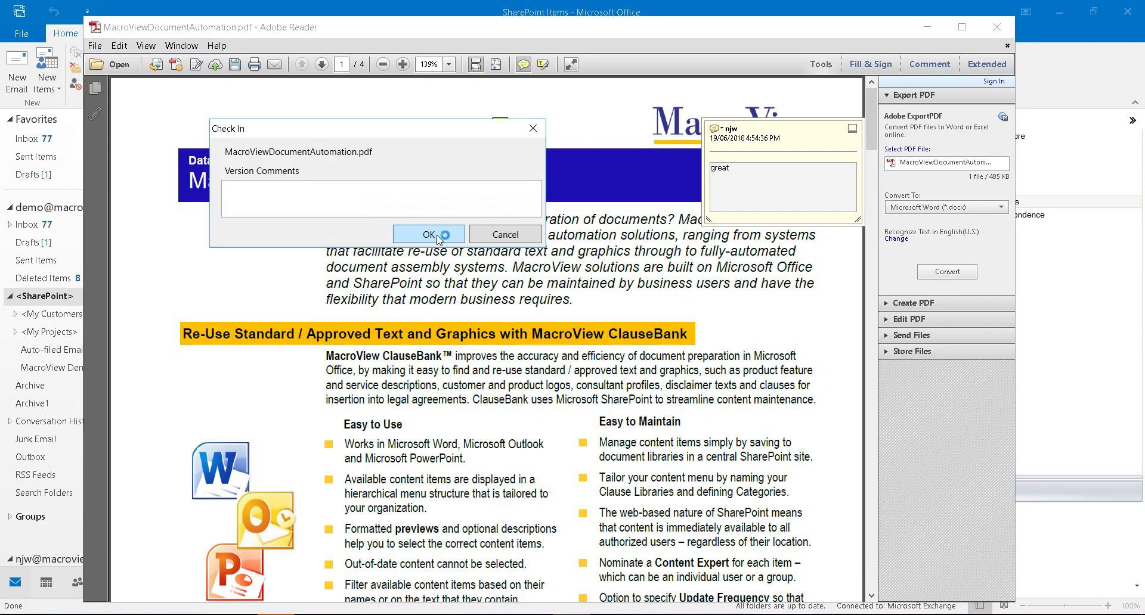
pyautogui.click(429, 234)
# Review the version history of MacroViewDocumentAutomation.pdf in the Contracts folder and close it.
pyautogui.click(409, 135)
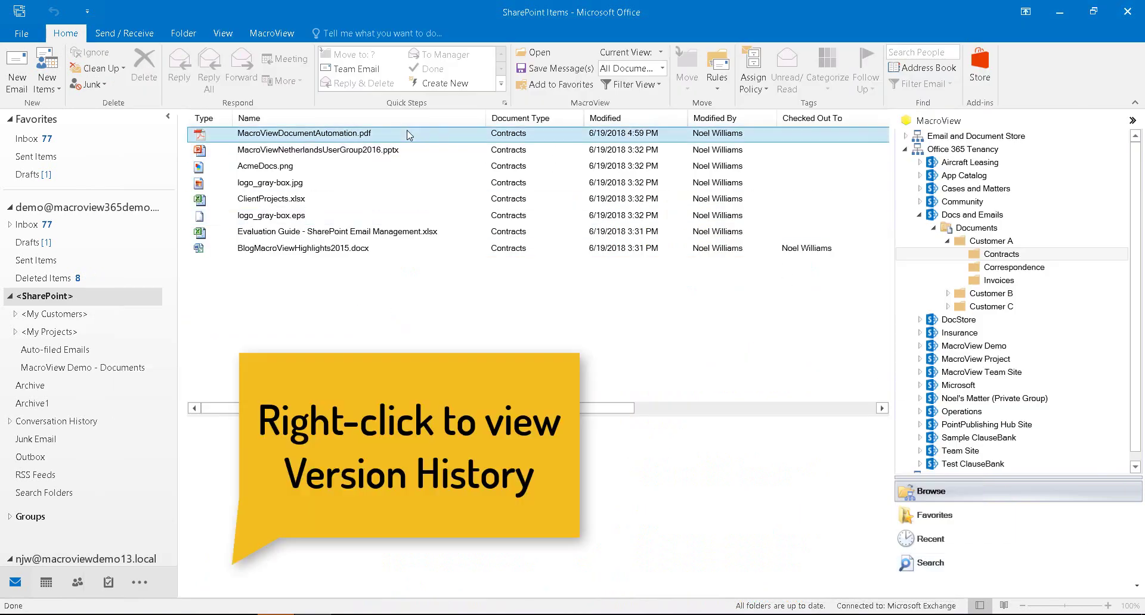
pyautogui.rightClick(409, 134)
pyautogui.click(466, 265)
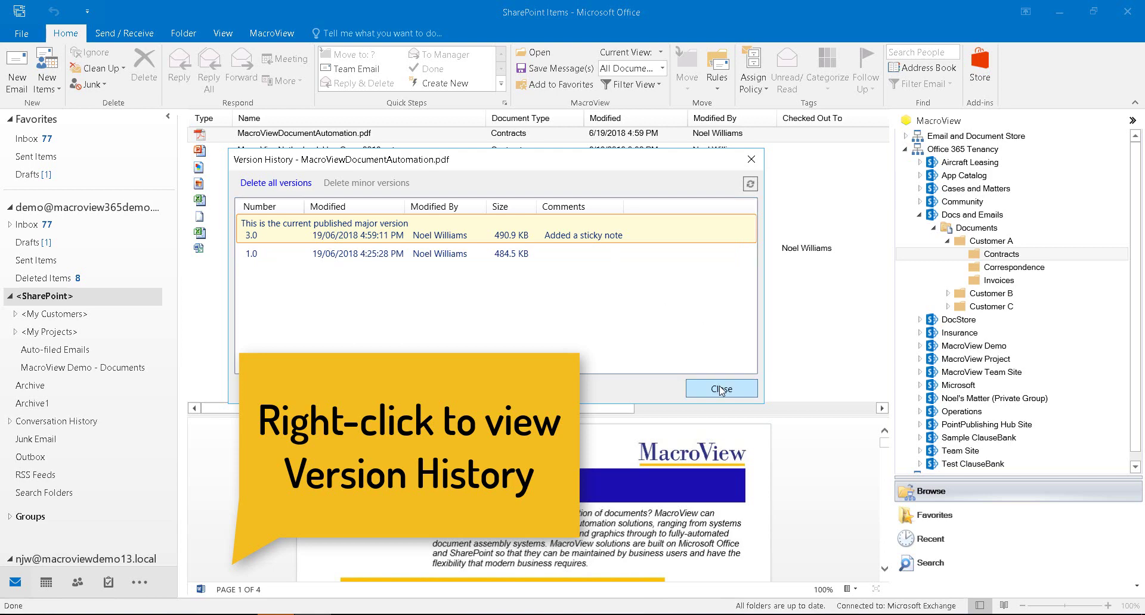
pyautogui.click(722, 388)
# Create a new folder named Analysis under Customer A in the Docs and Emails site's Documents library.
pyautogui.click(948, 241)
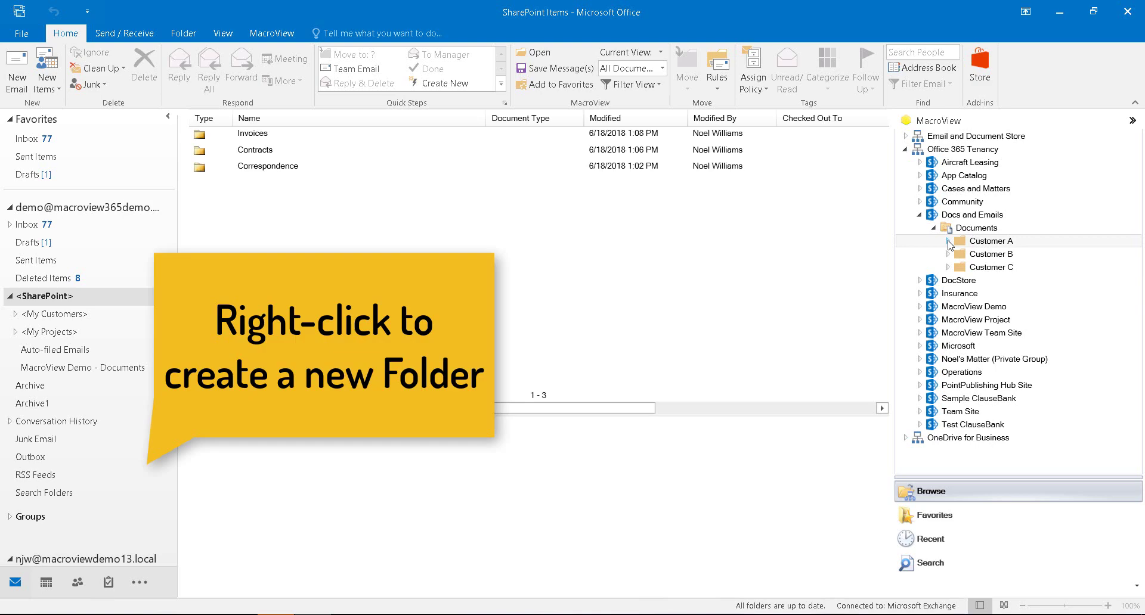
pyautogui.rightClick(984, 244)
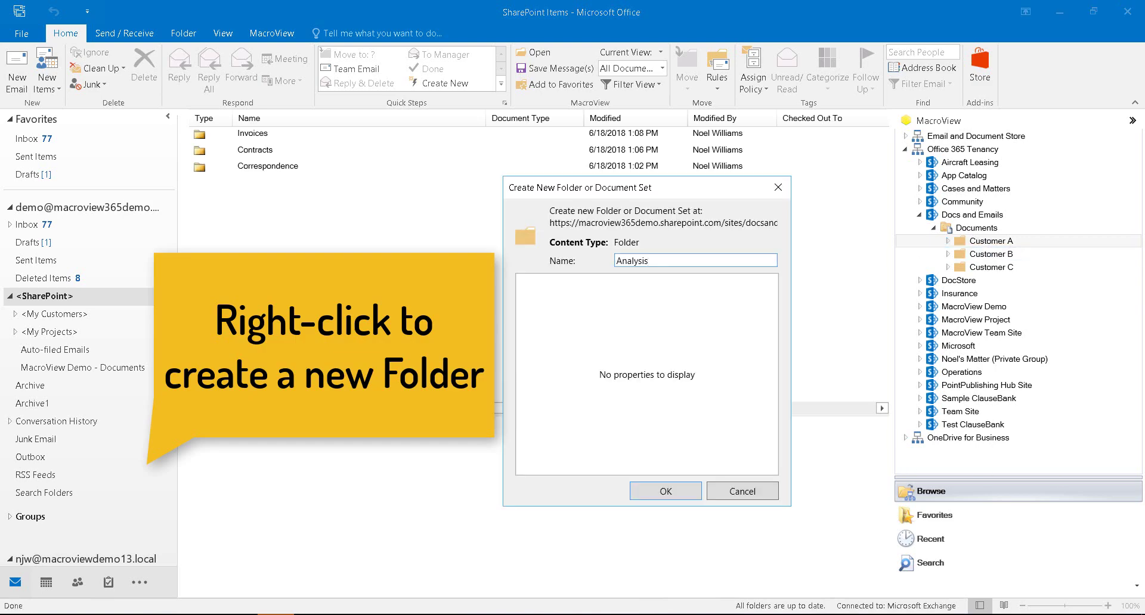
pyautogui.click(655, 493)
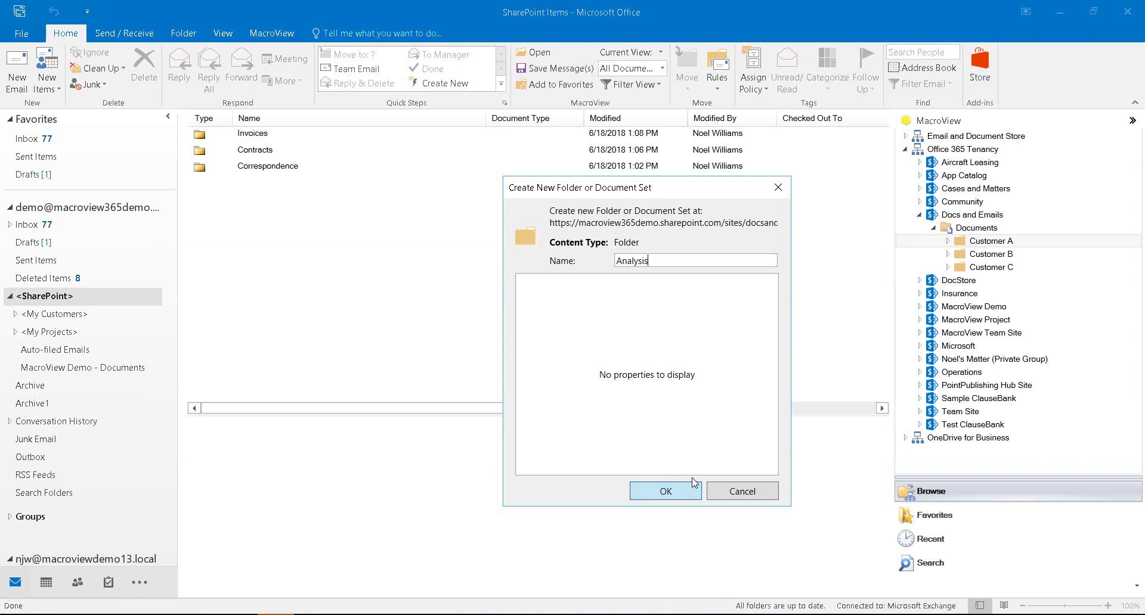
# Rename the PowerPoint presentation in Customer A's Contracts folder to MacroViewNetherlandsUserGroup2017.
pyautogui.click(1014, 268)
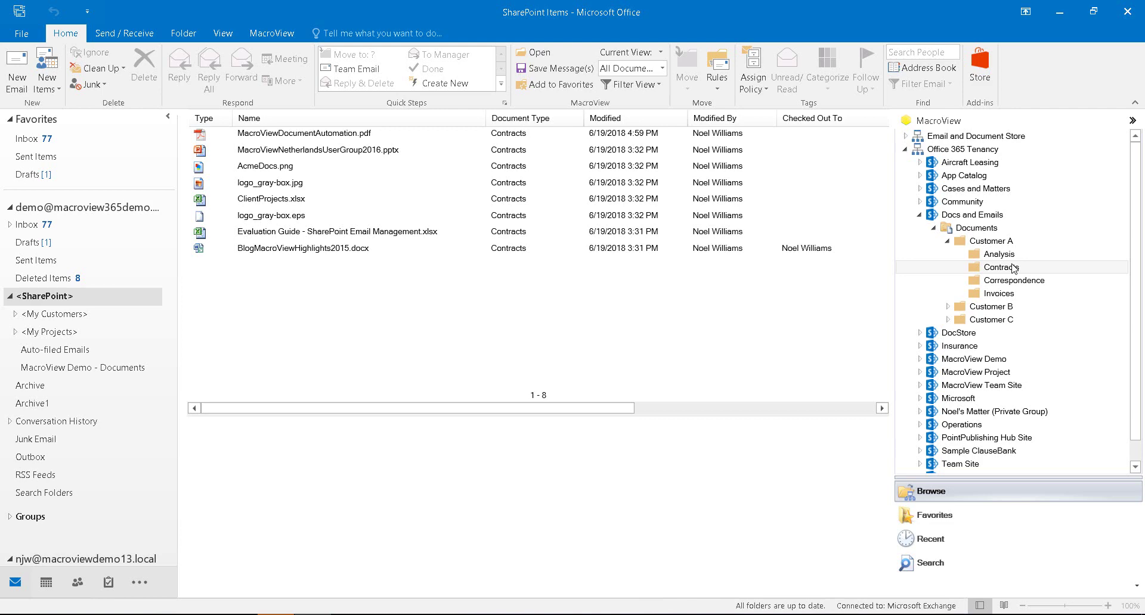
pyautogui.rightClick(301, 150)
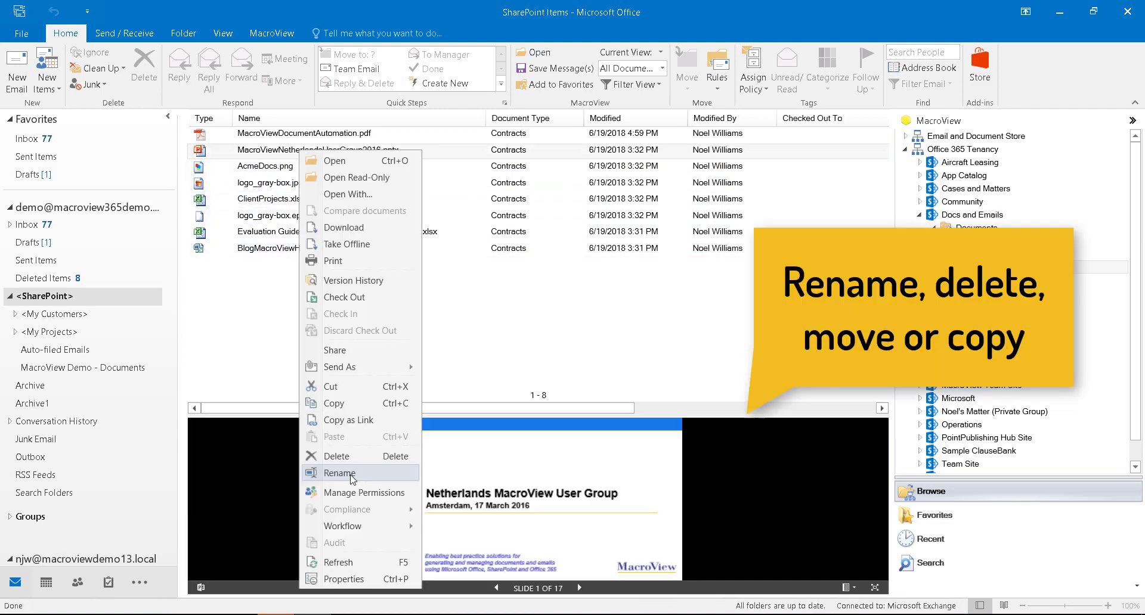
pyautogui.click(350, 474)
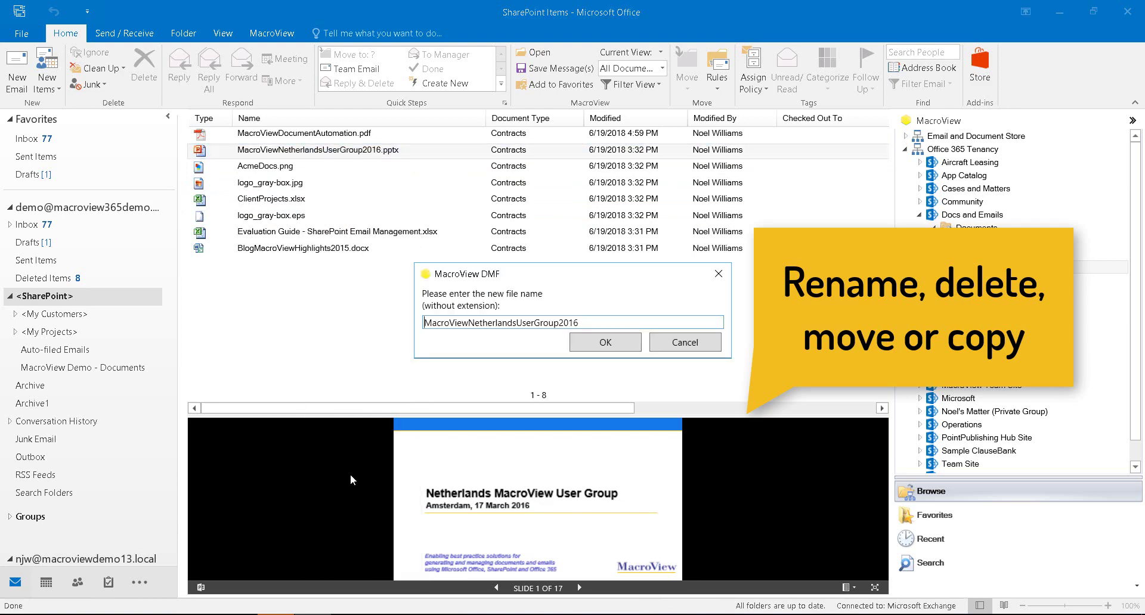
pyautogui.press('BackSpace')
pyautogui.write('7')
pyautogui.click(606, 346)
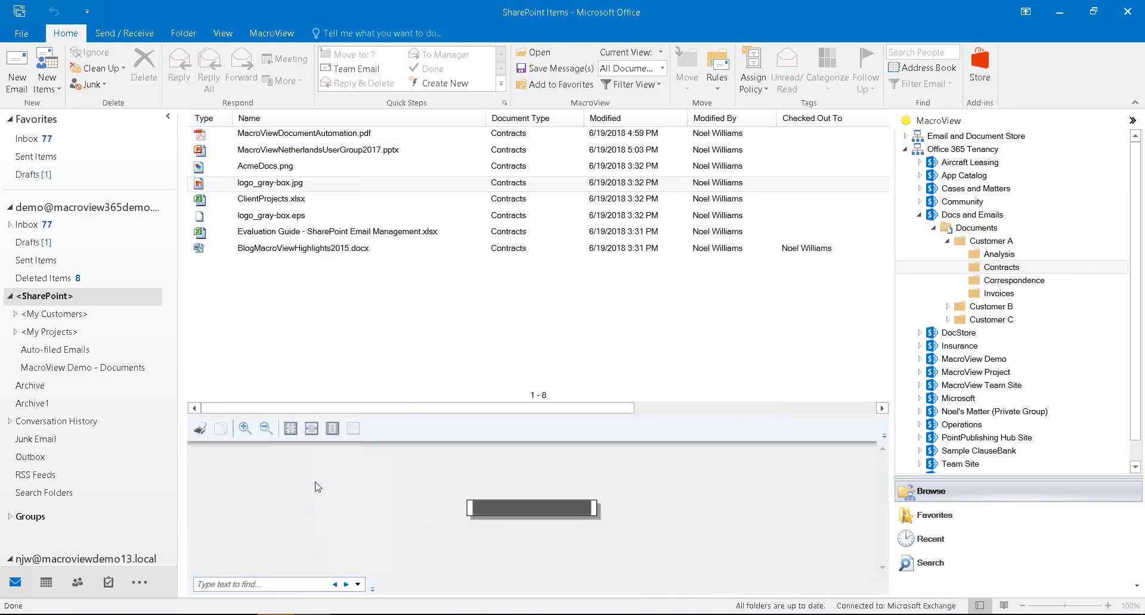
# Delete logo_gray-box.jpg from Customer A's Contracts folder and confirm the deletion.
pyautogui.press('Delete')
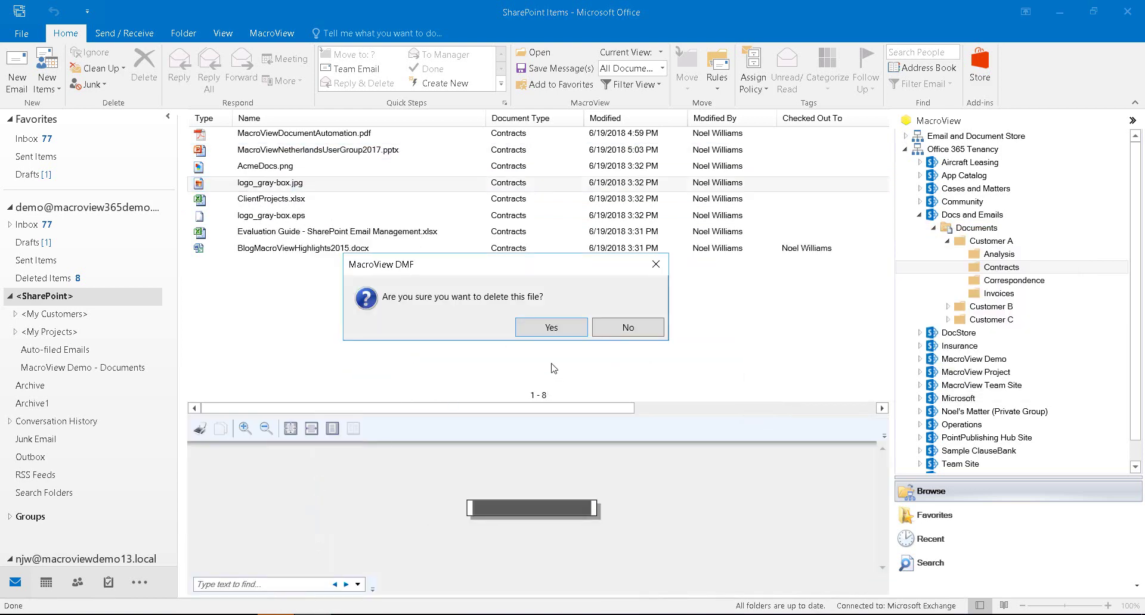
pyautogui.click(557, 330)
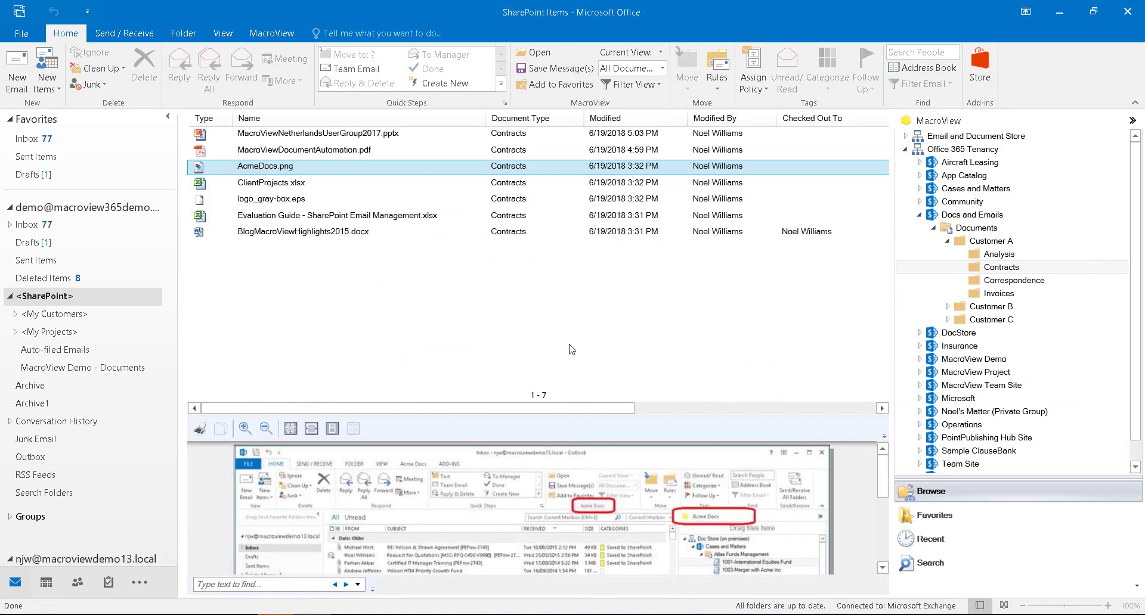